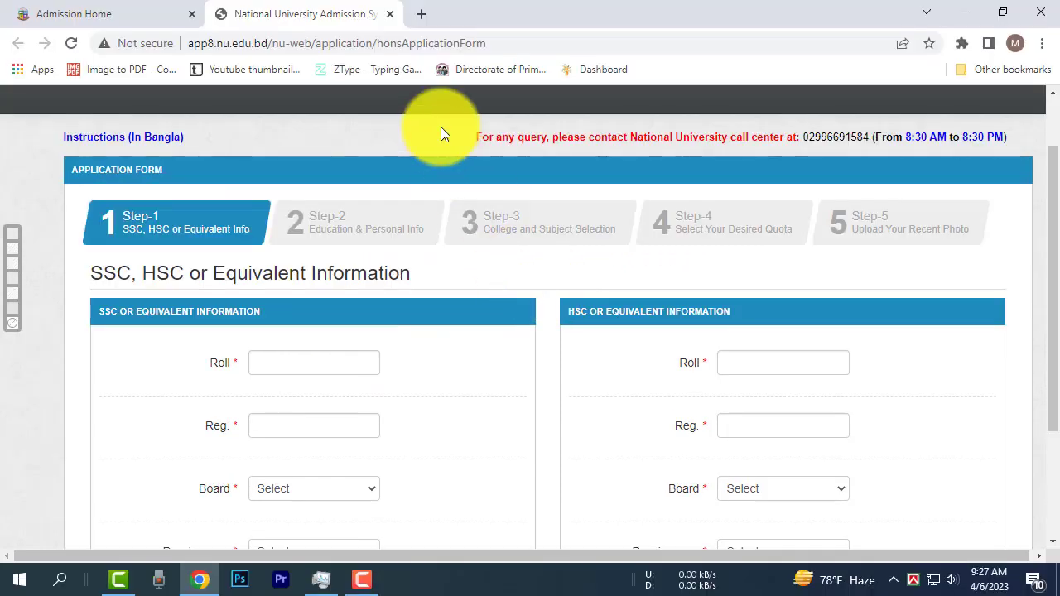
Search for "nu admission" in a new tab and open the Honours application form from National University's admission home page
{"action": "left_click", "coordinate": [422, 14]}
{"action": "type", "text": "nu"}
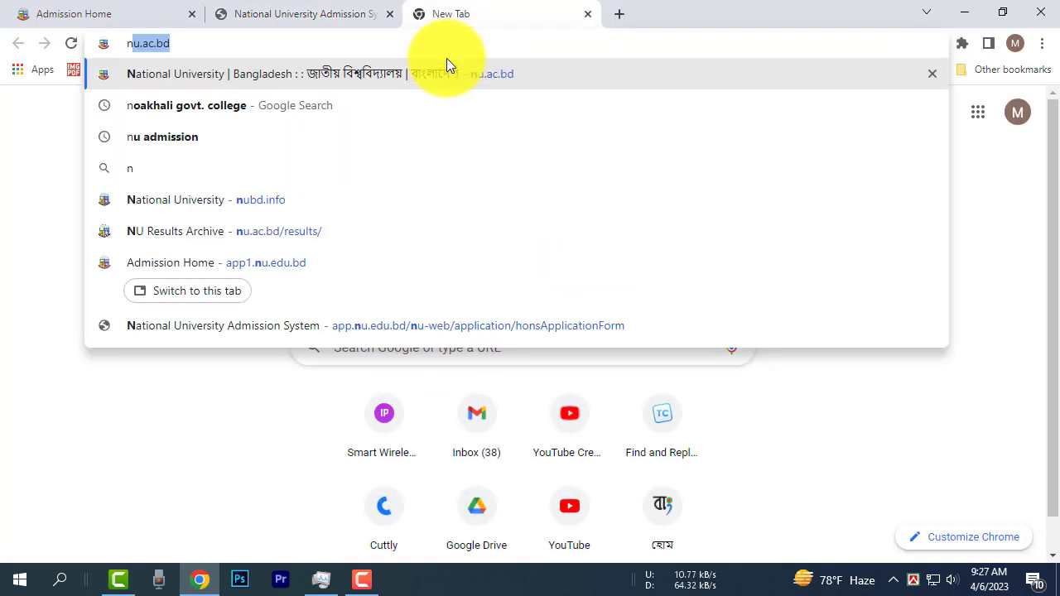
{"action": "left_click", "coordinate": [238, 107]}
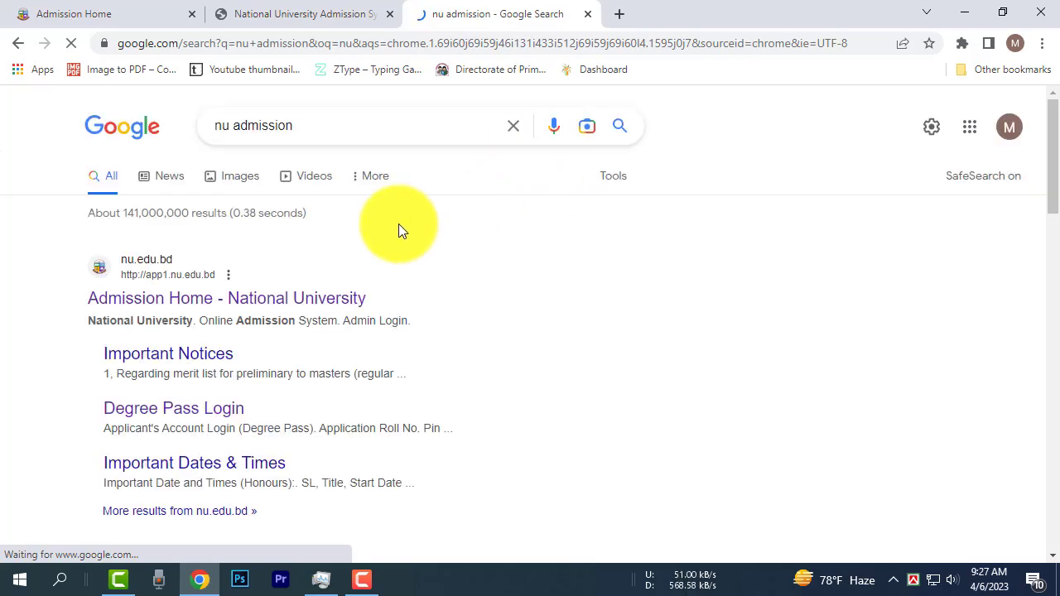
{"action": "left_click", "coordinate": [177, 299]}
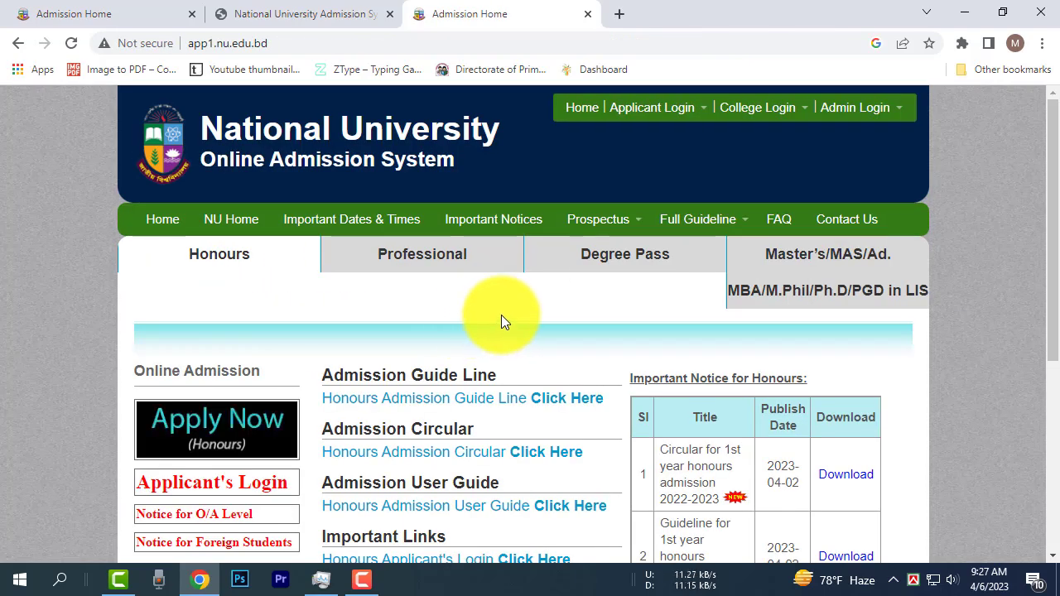
{"action": "key", "text": "F11"}
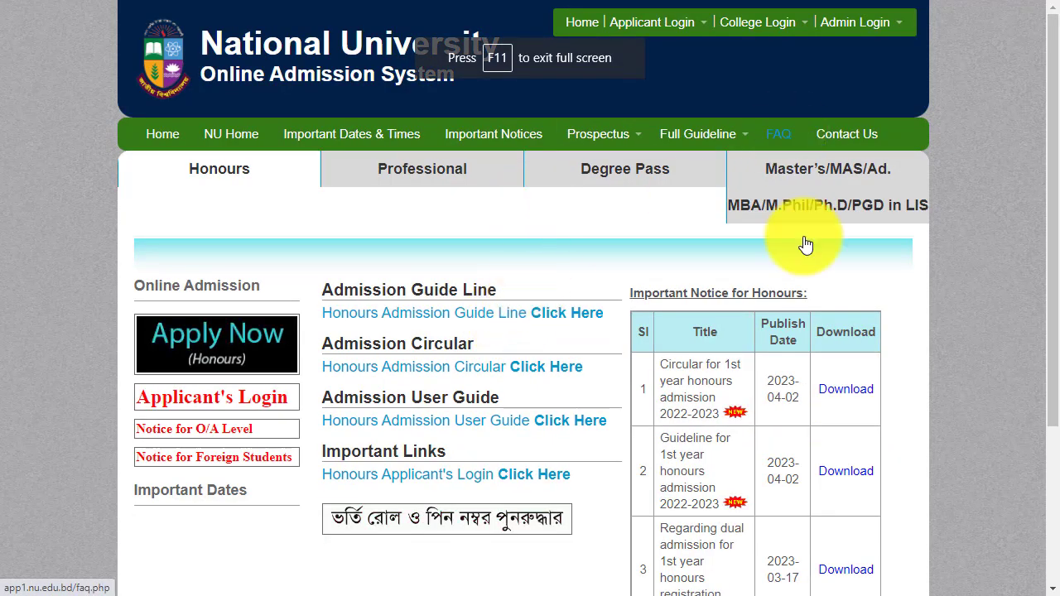
{"action": "left_click", "coordinate": [203, 361]}
Advance the application past the SSC/HSC information and the education and personal information to the college and subject selection
{"action": "scroll", "coordinate": [432, 269], "scroll_direction": "down", "scroll_amount": 3}
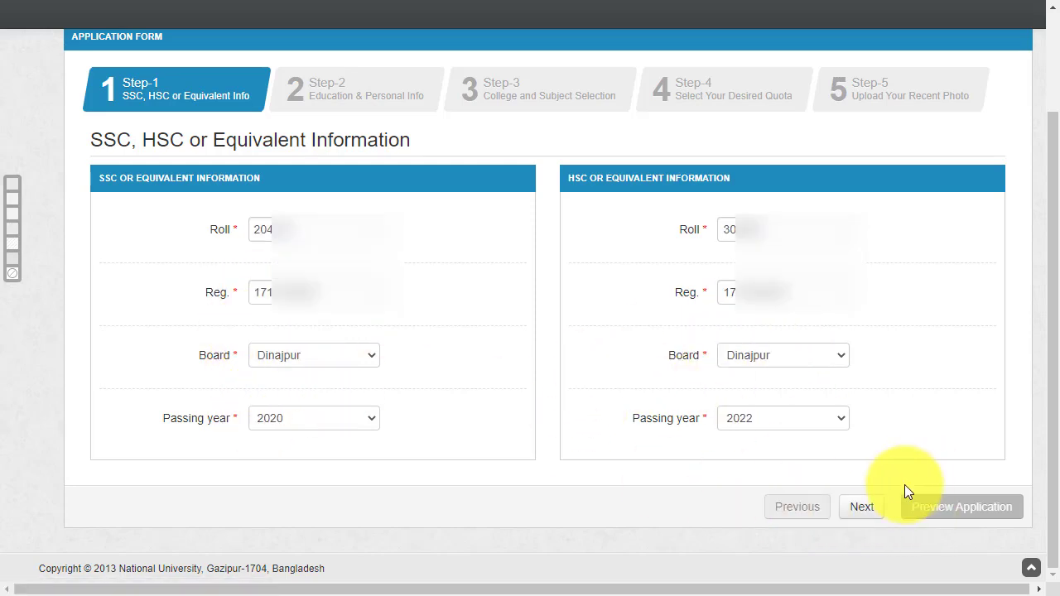
{"action": "left_click", "coordinate": [878, 512]}
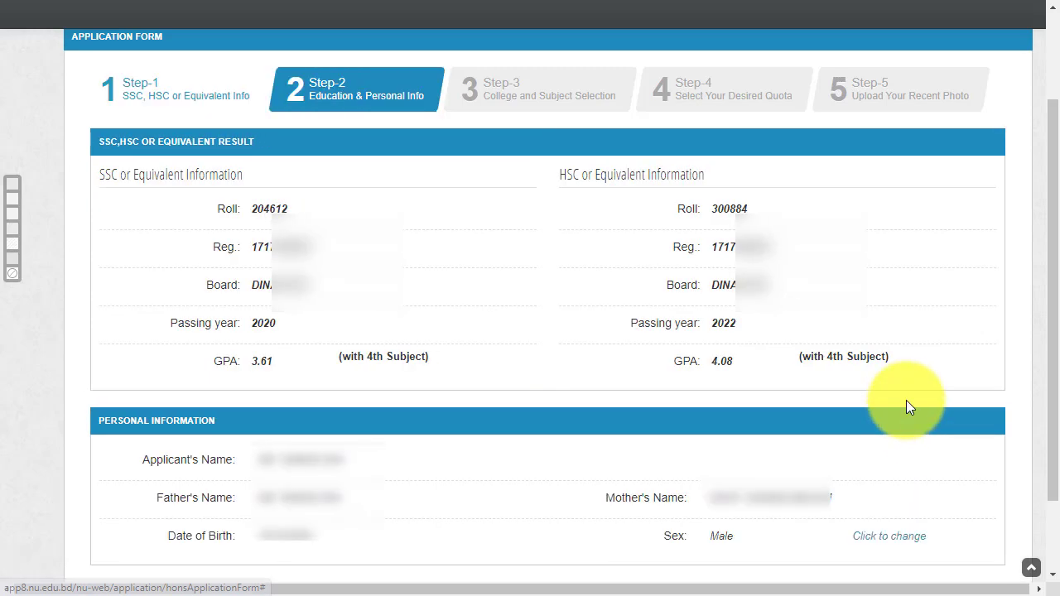
{"action": "scroll", "coordinate": [977, 304], "scroll_direction": "down", "scroll_amount": 2}
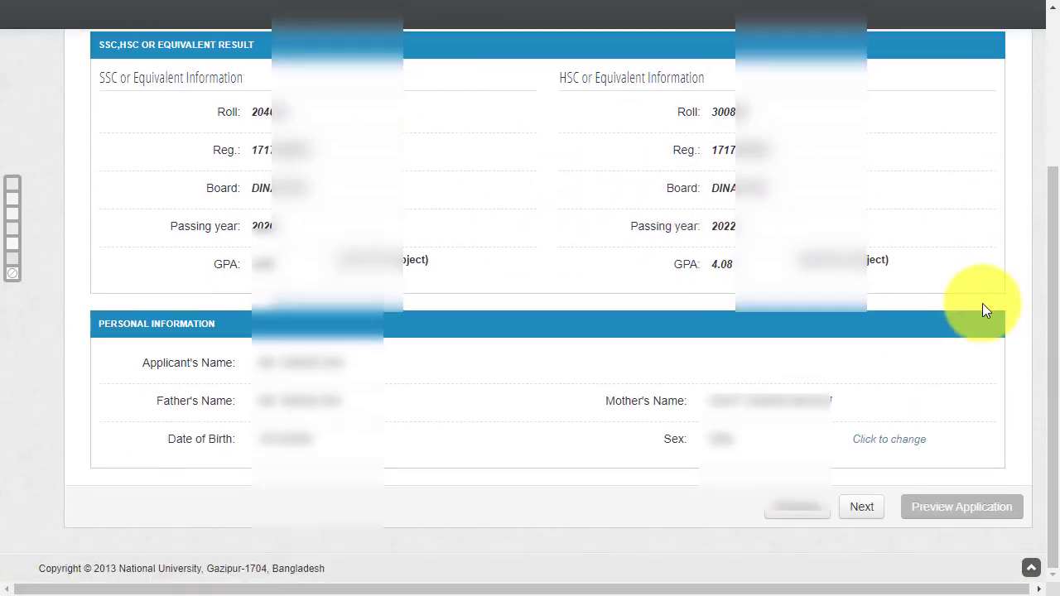
{"action": "left_click", "coordinate": [876, 512]}
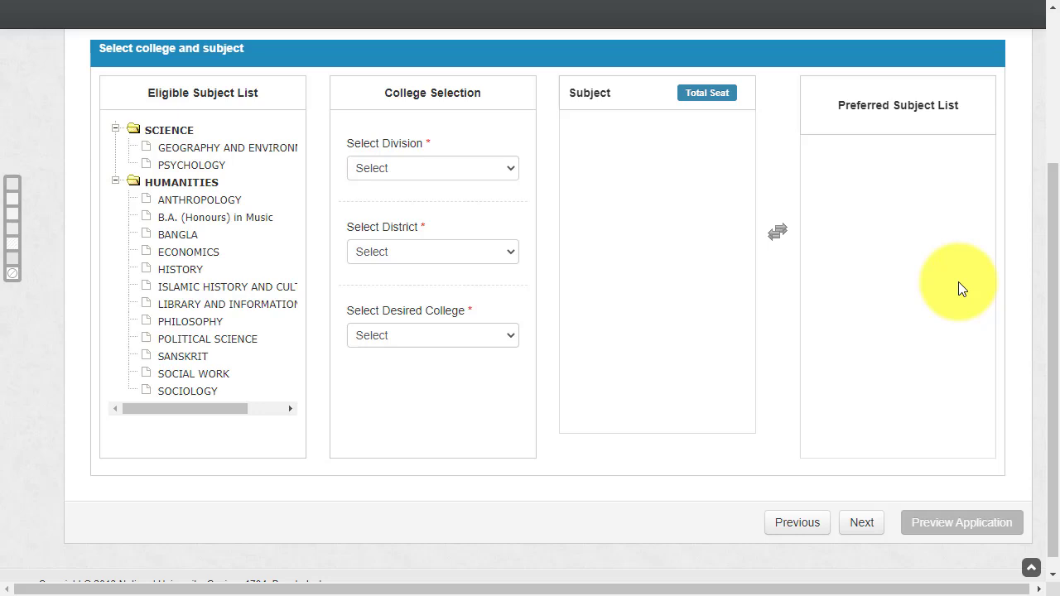
Set the division to RANGPUR, the district to Dinajpur and the desired college to Dinajpur Govt. College
{"action": "scroll", "coordinate": [957, 286], "scroll_direction": "up", "scroll_amount": 2}
{"action": "left_click_drag", "start_coordinate": [1055, 165], "coordinate": [1054, 173]}
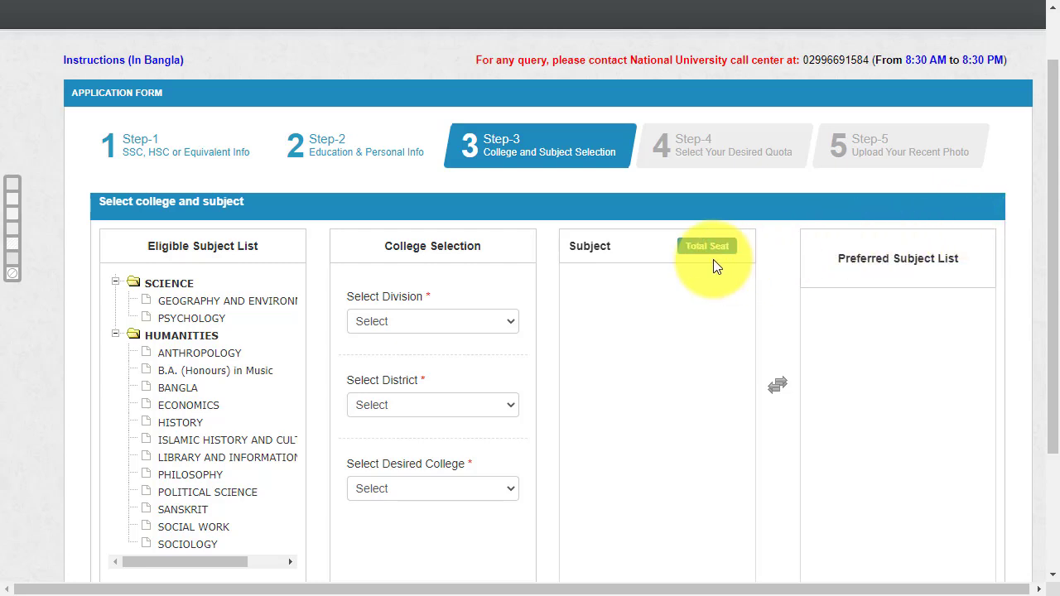
{"action": "left_click", "coordinate": [414, 325]}
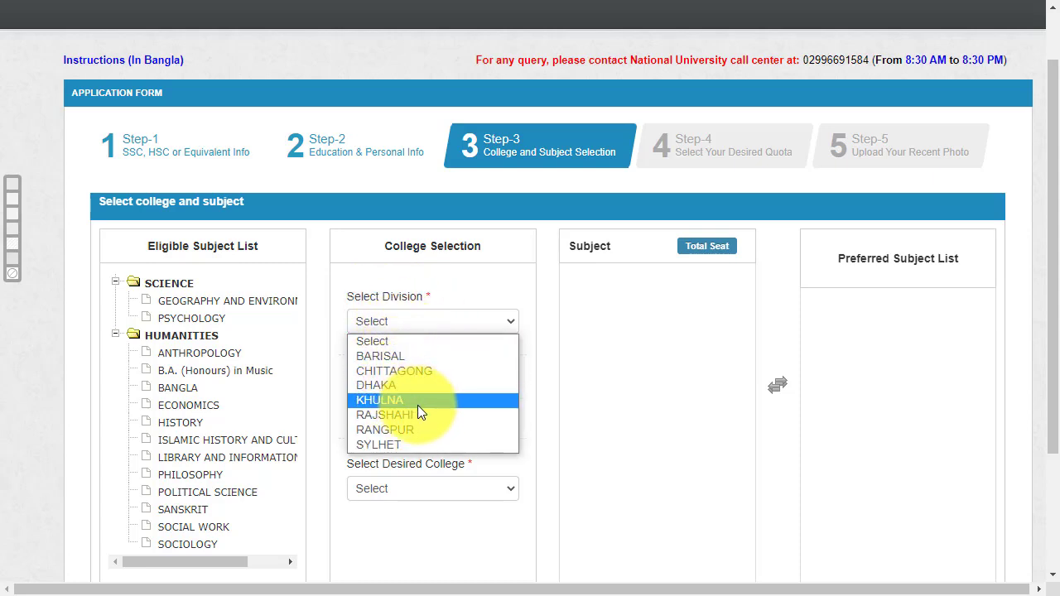
{"action": "left_click", "coordinate": [406, 431]}
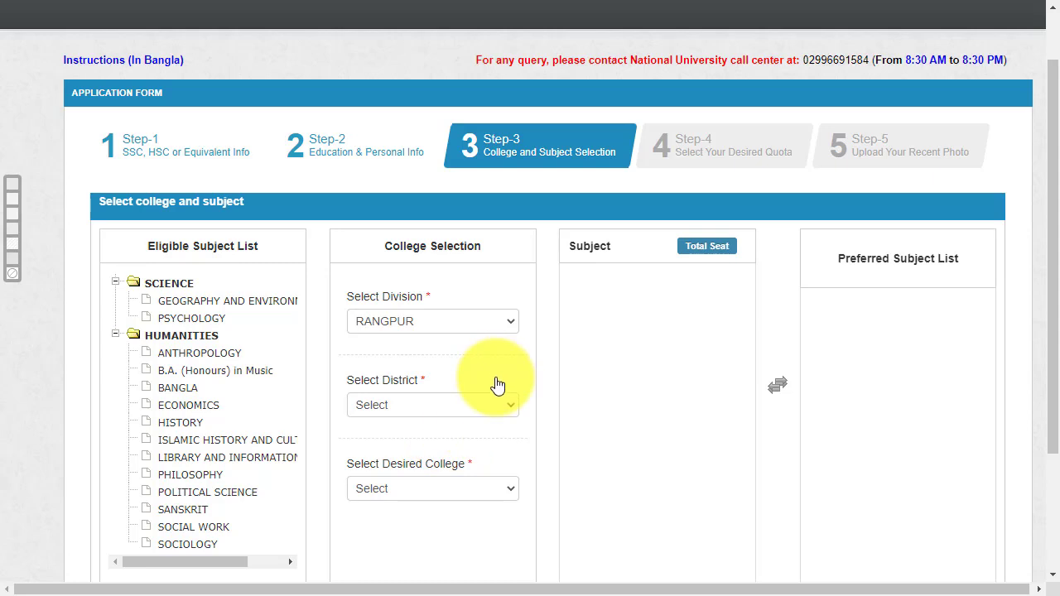
{"action": "scroll", "coordinate": [495, 381], "scroll_direction": "down", "scroll_amount": 1}
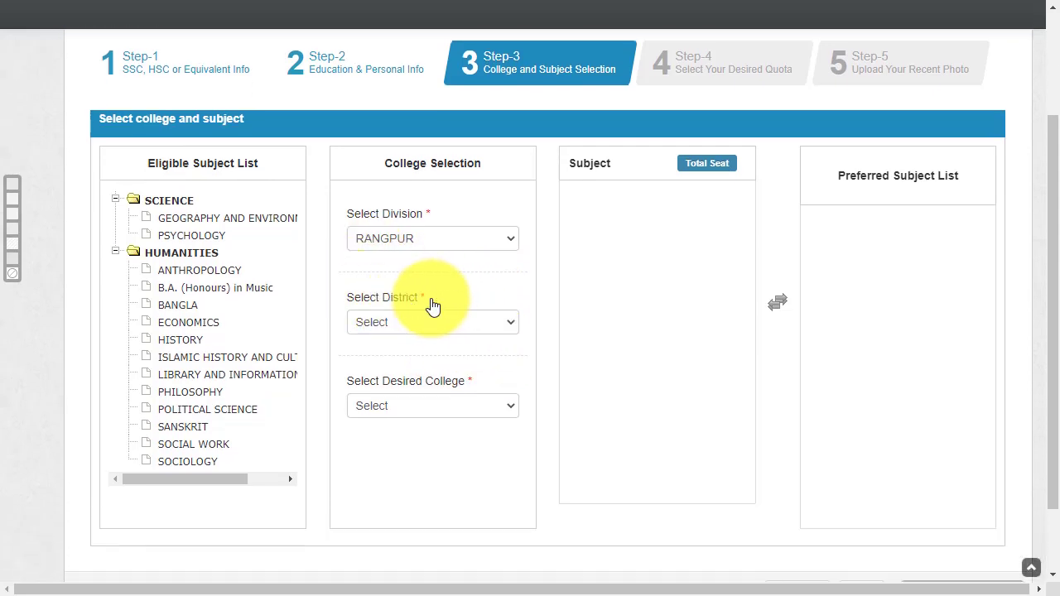
{"action": "left_click", "coordinate": [421, 327]}
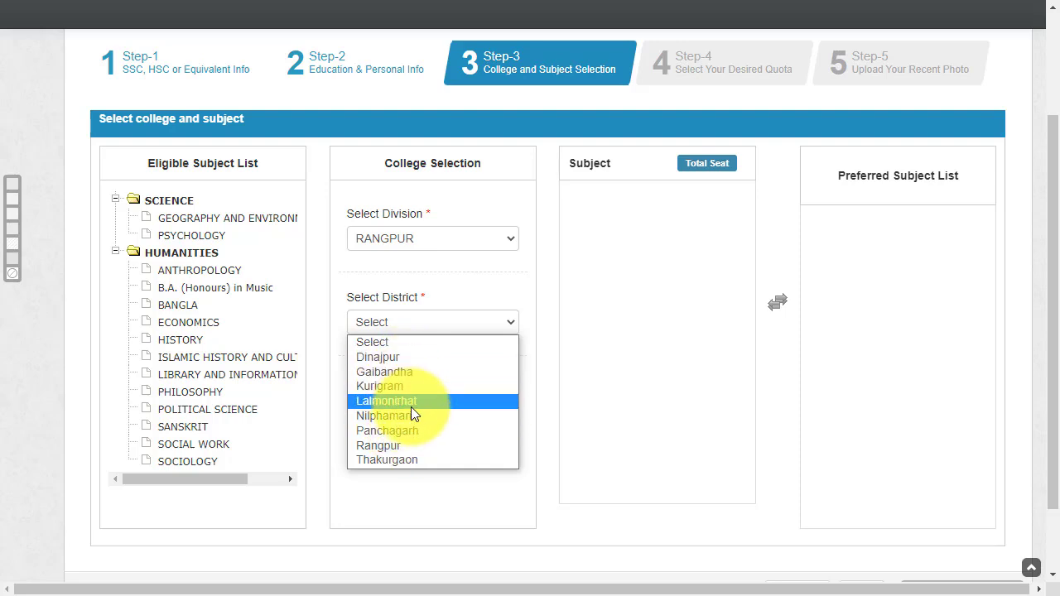
{"action": "left_click", "coordinate": [393, 363]}
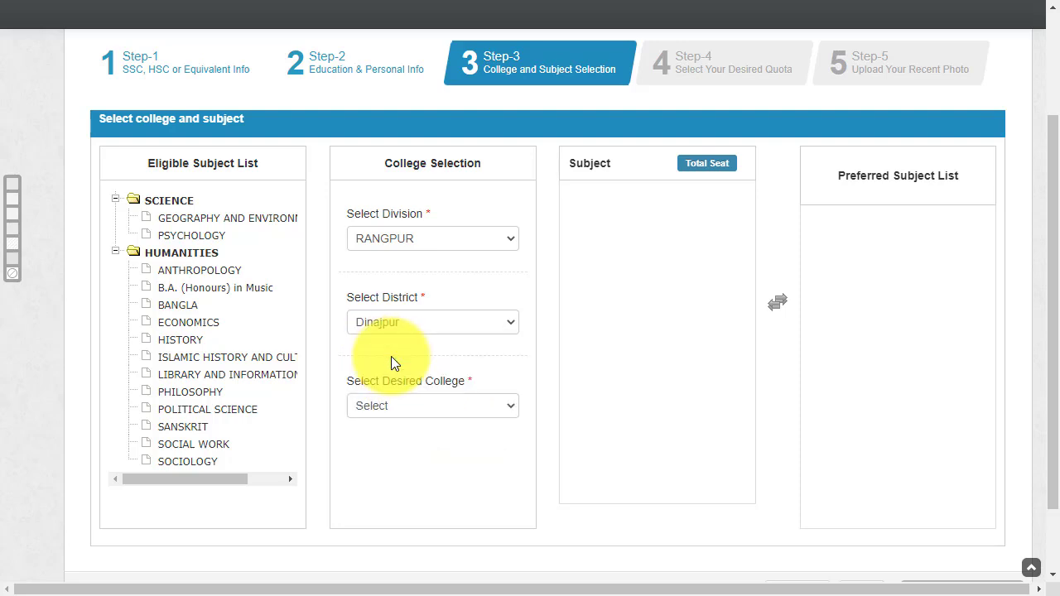
{"action": "left_click", "coordinate": [465, 405]}
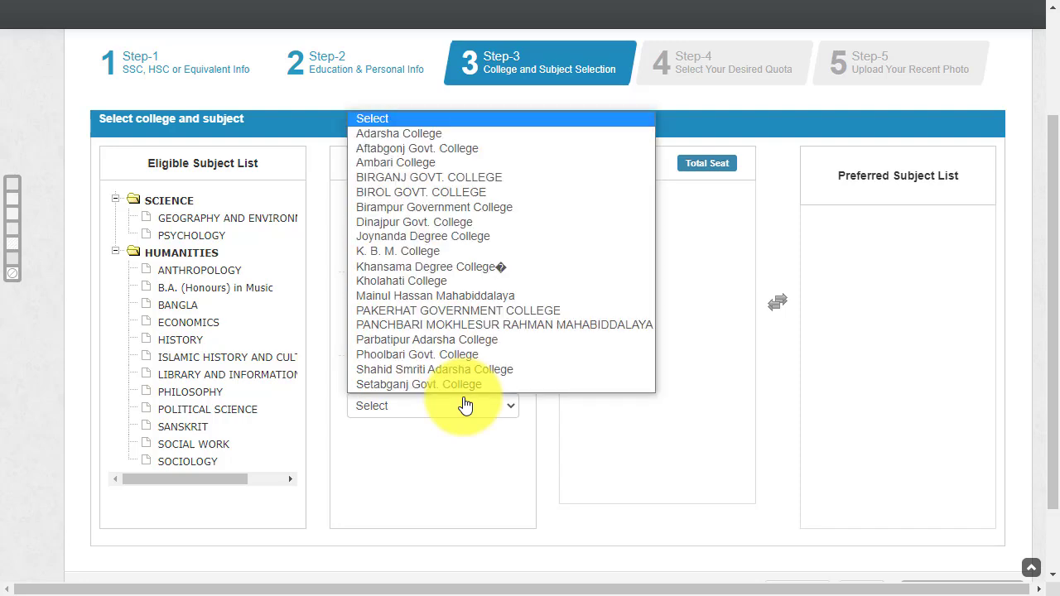
{"action": "left_click", "coordinate": [412, 222]}
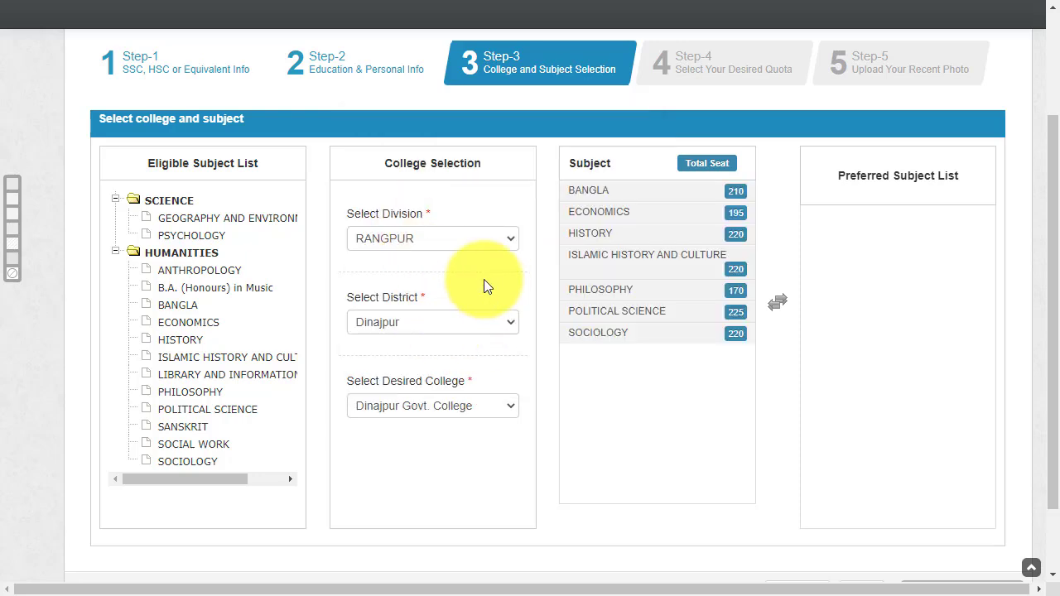
Examine the total seats for each subject offered at Dinajpur Govt. College
{"action": "left_click", "coordinate": [684, 192]}
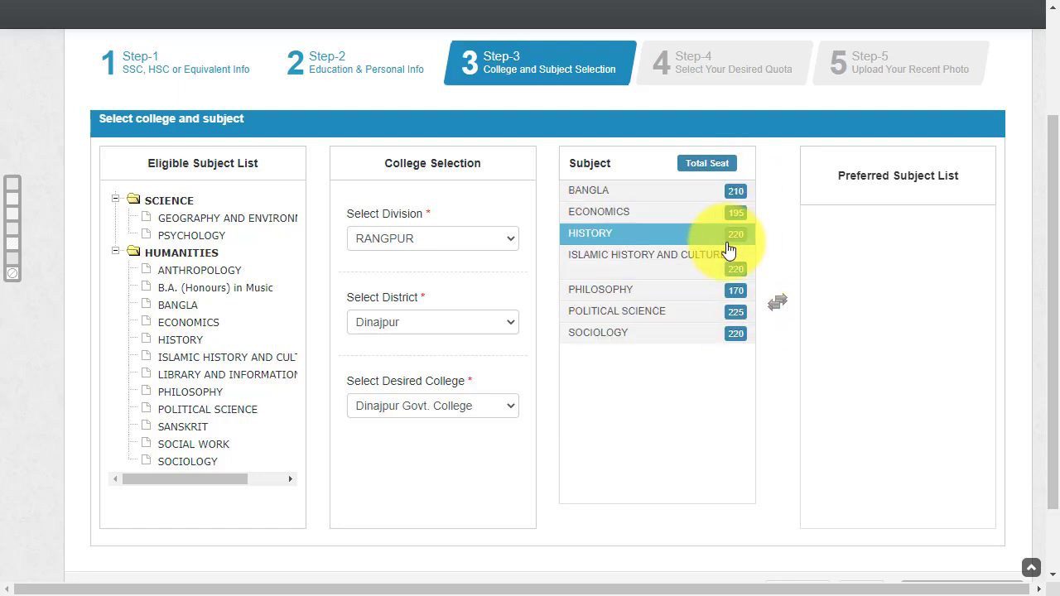
{"action": "left_click", "coordinate": [716, 394]}
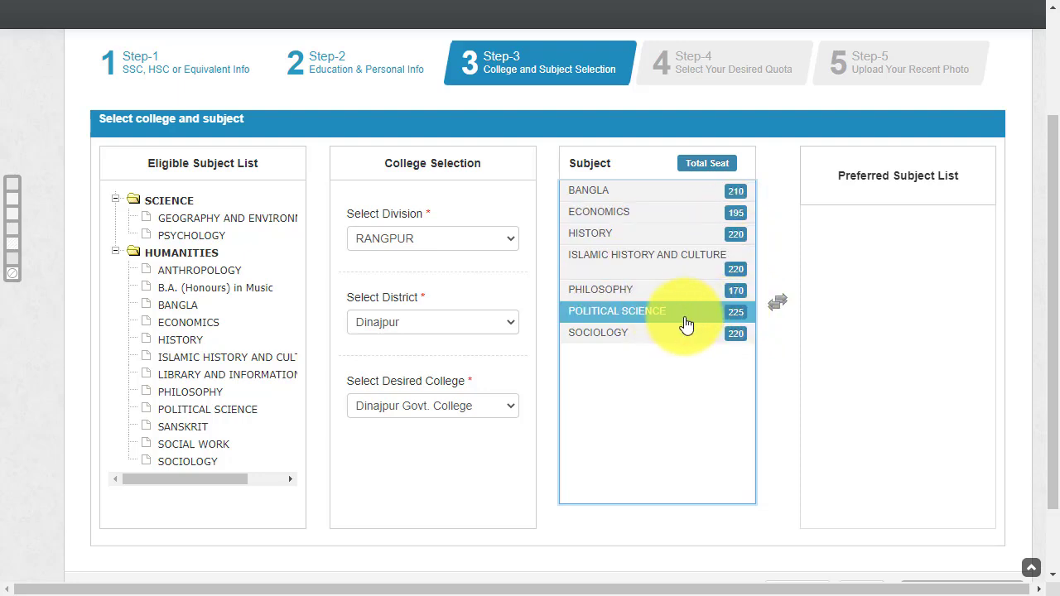
{"action": "left_click", "coordinate": [740, 333]}
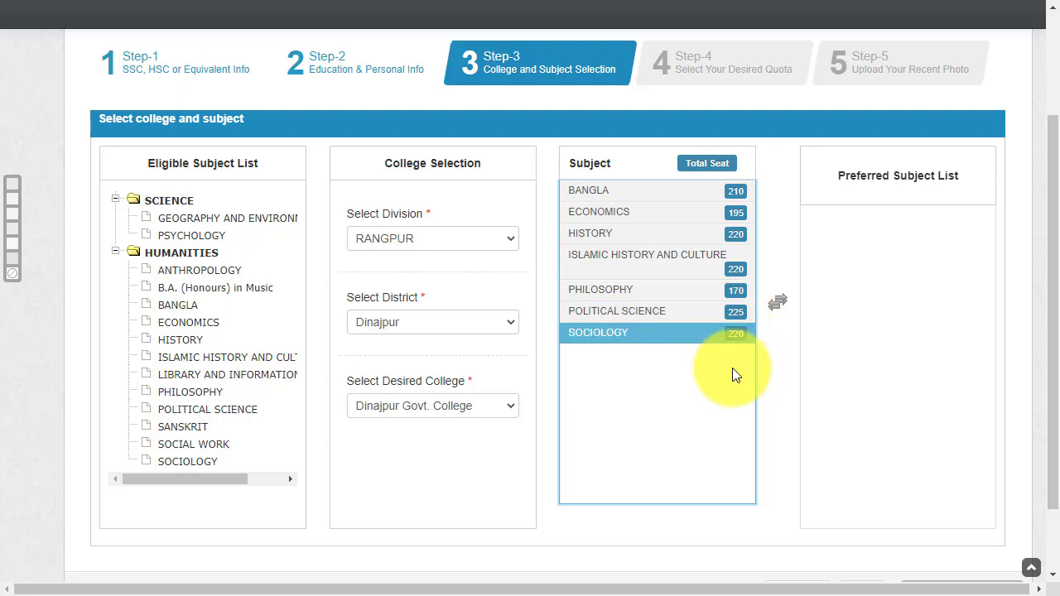
Add POLITICAL SCIENCE to the preferred subject list and remove it again
{"action": "left_click_drag", "start_coordinate": [629, 312], "coordinate": [904, 209]}
{"action": "left_click", "coordinate": [750, 287]}
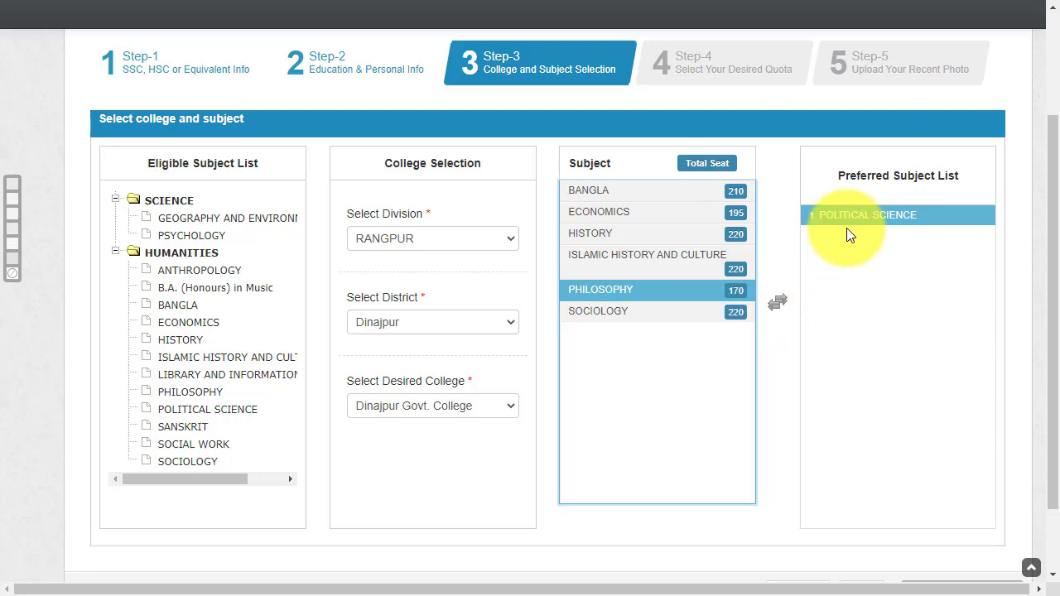
{"action": "double_click", "coordinate": [845, 217]}
Go through Dinajpur Govt. College's subjects one by one up to SOCIOLOGY, comparing their seat numbers
{"action": "left_click", "coordinate": [588, 263]}
{"action": "left_click", "coordinate": [678, 295]}
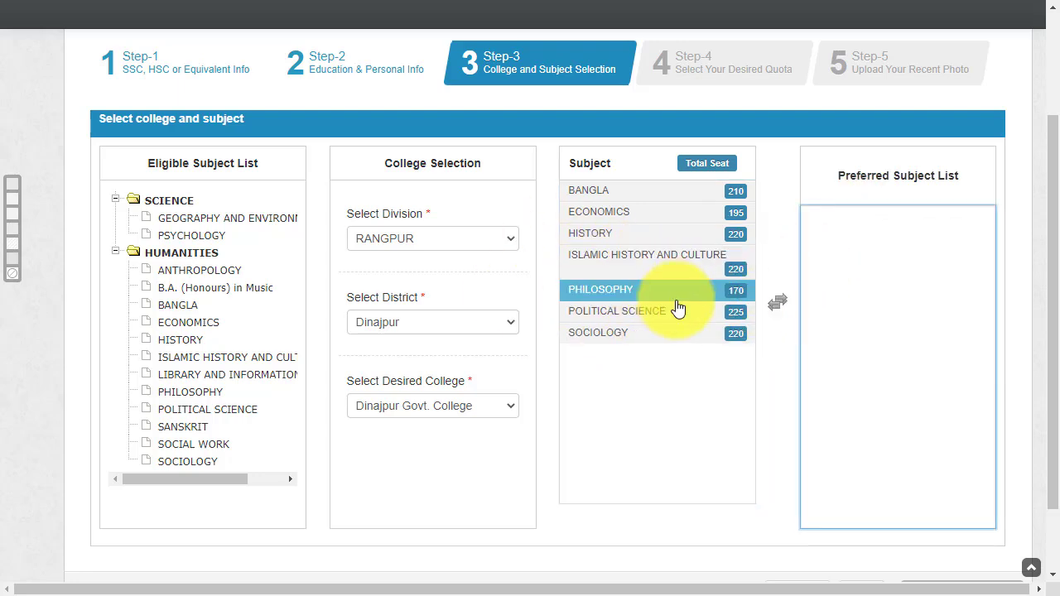
{"action": "left_click", "coordinate": [681, 317]}
{"action": "left_click", "coordinate": [652, 295]}
{"action": "left_click", "coordinate": [683, 317]}
{"action": "left_click", "coordinate": [635, 335]}
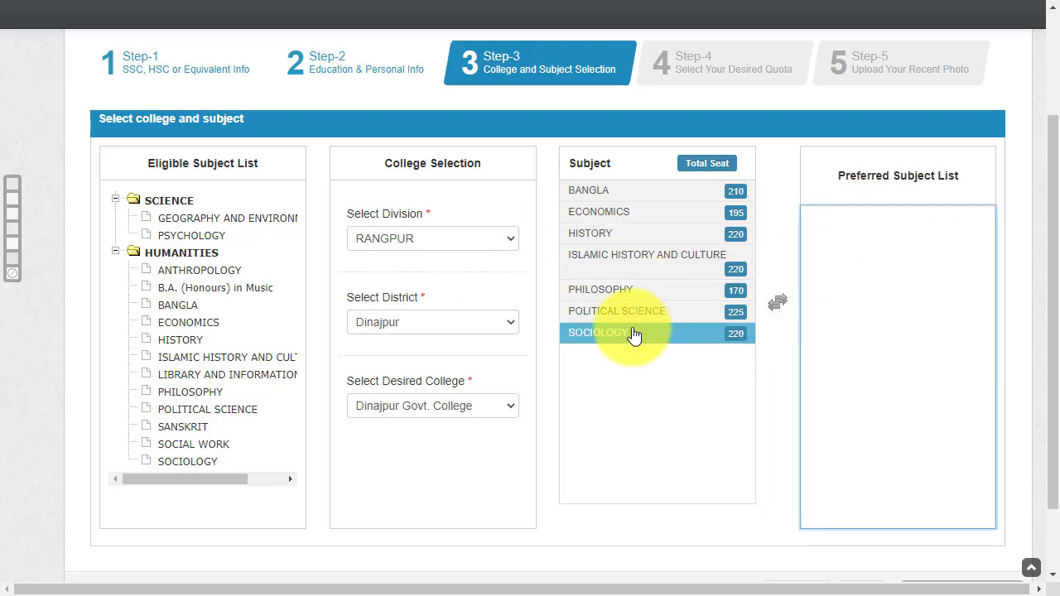
{"action": "key", "text": "Up"}
{"action": "key", "text": "Up"}
{"action": "key", "text": "Up"}
{"action": "key", "text": "Up"}
{"action": "key", "text": "Up"}
{"action": "key", "text": "Up"}
{"action": "key", "text": "Down"}
{"action": "key", "text": "Down"}
{"action": "key", "text": "Down"}
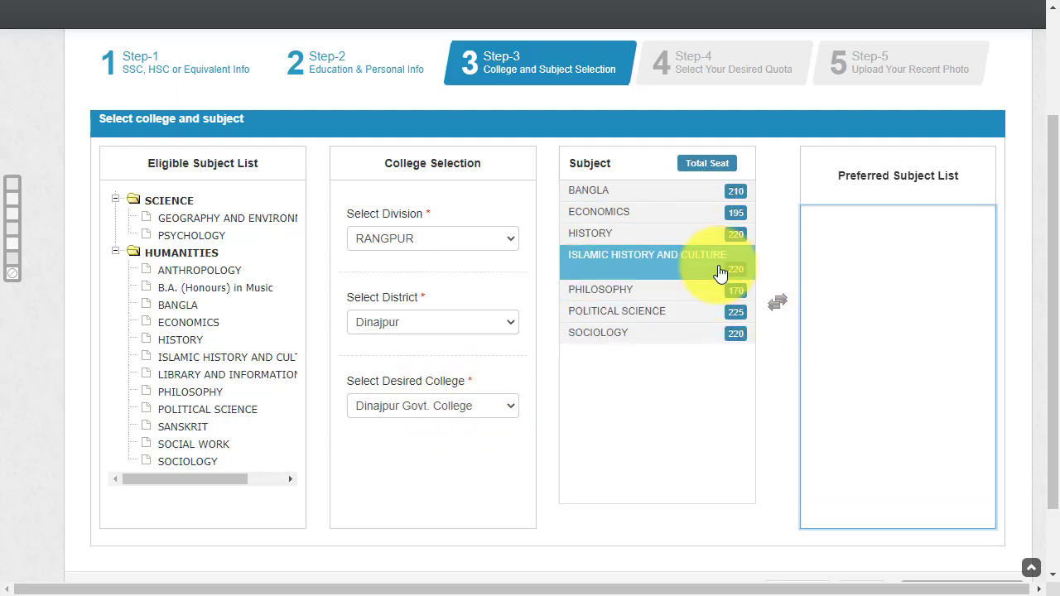
{"action": "key", "text": "Down"}
{"action": "key", "text": "Down"}
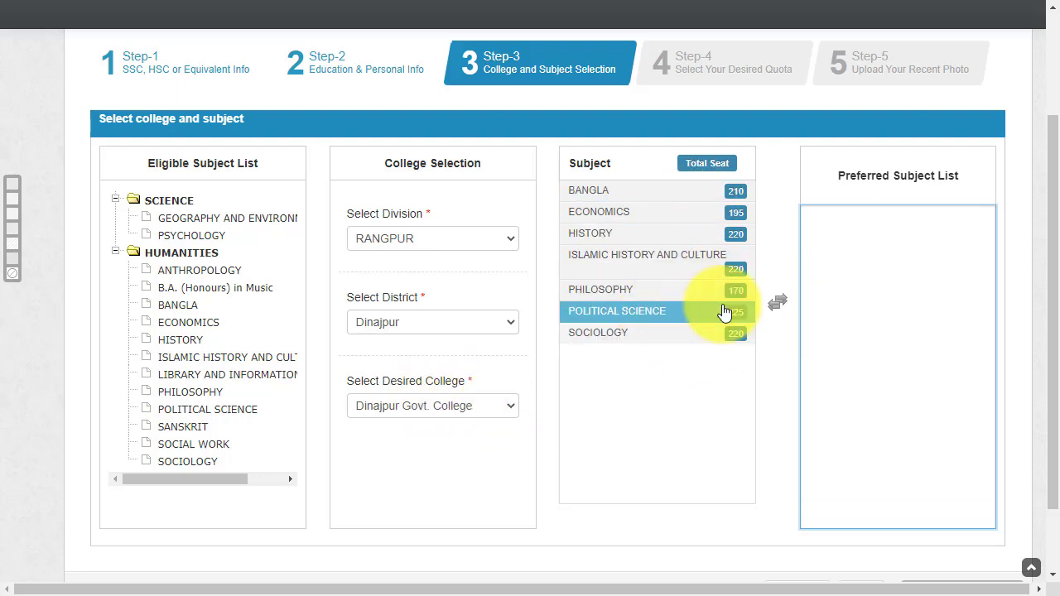
{"action": "left_click", "coordinate": [740, 329]}
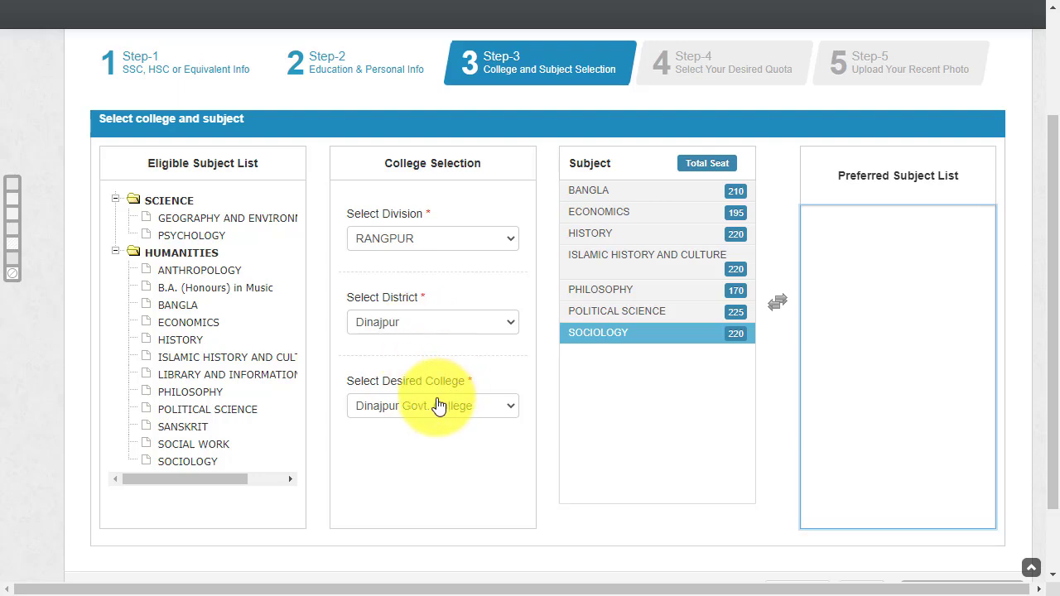
Switch to the Gaibandha district and Gaibandha Govt. College, and examine the seats per subject there
{"action": "left_click", "coordinate": [429, 332]}
{"action": "left_click", "coordinate": [396, 369]}
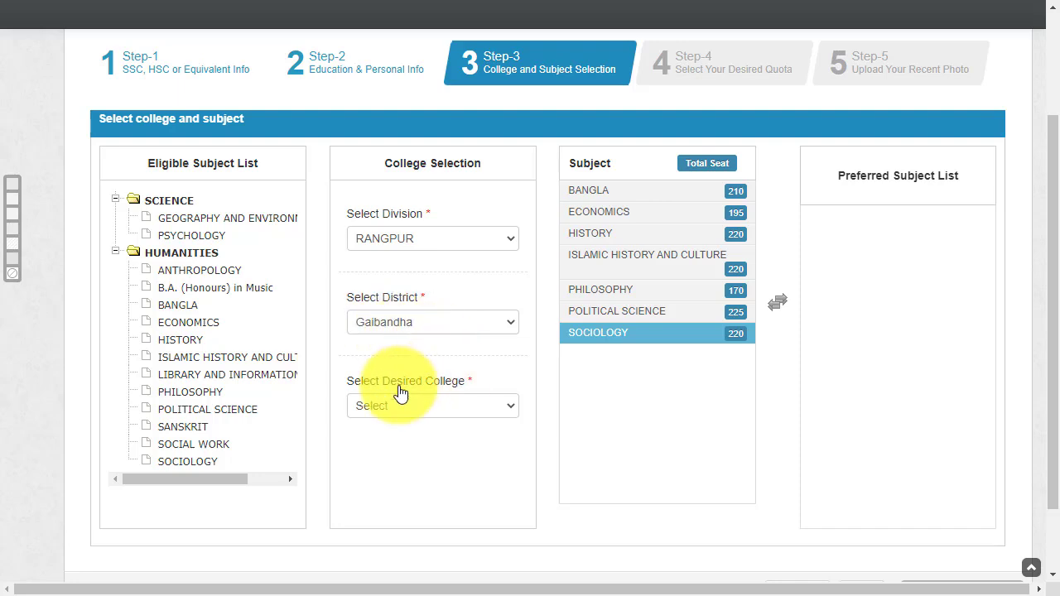
{"action": "left_click", "coordinate": [371, 406]}
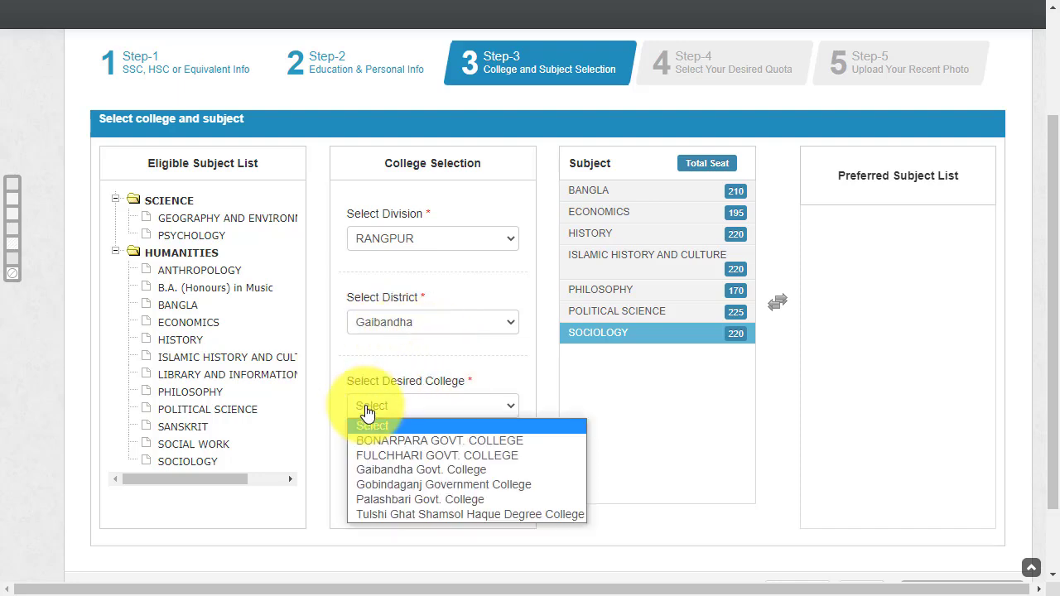
{"action": "left_click", "coordinate": [403, 470]}
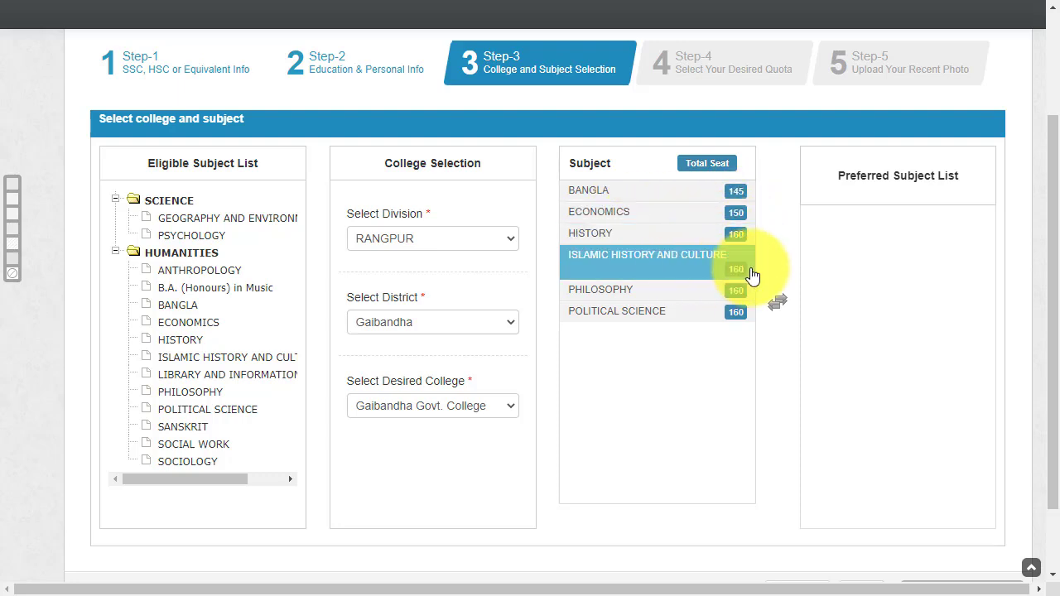
{"action": "left_click", "coordinate": [732, 315]}
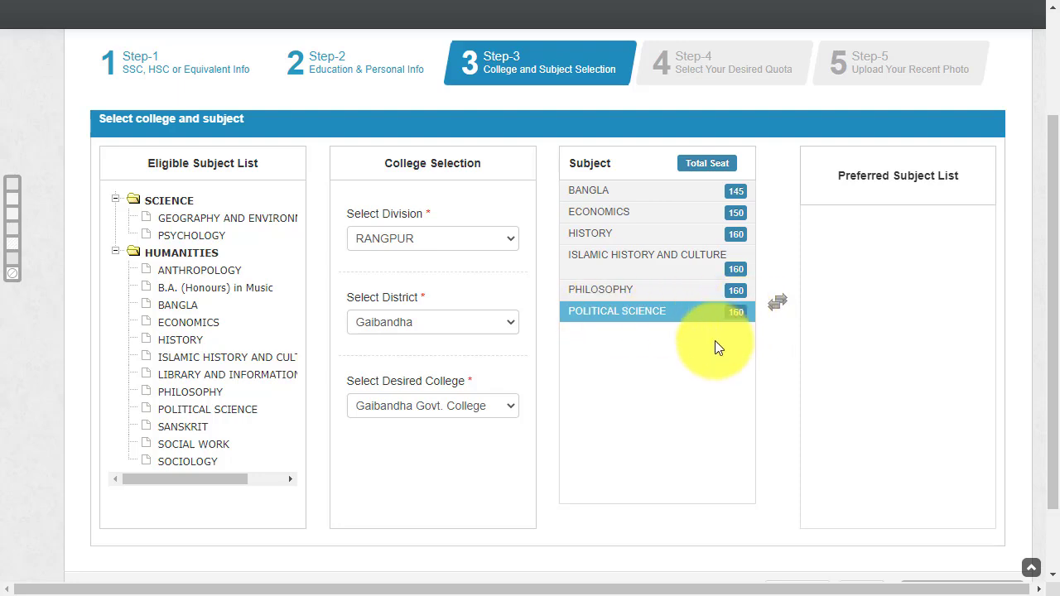
Switch to the Kurigram district and Kurigram Govt. College to view the seats per subject there
{"action": "left_click", "coordinate": [396, 326]}
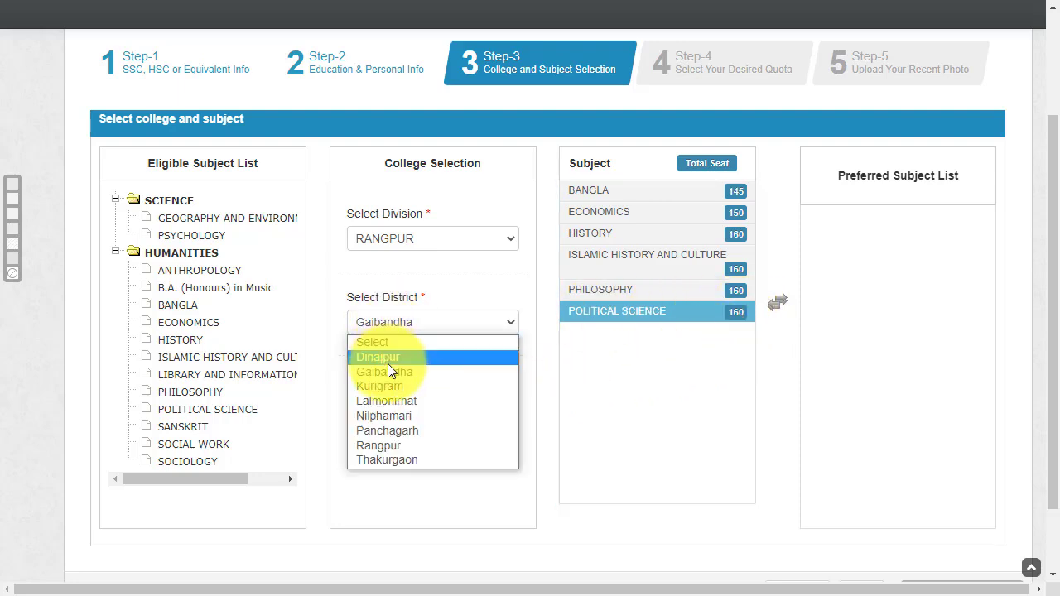
{"action": "left_click", "coordinate": [389, 386]}
{"action": "left_click", "coordinate": [426, 406]}
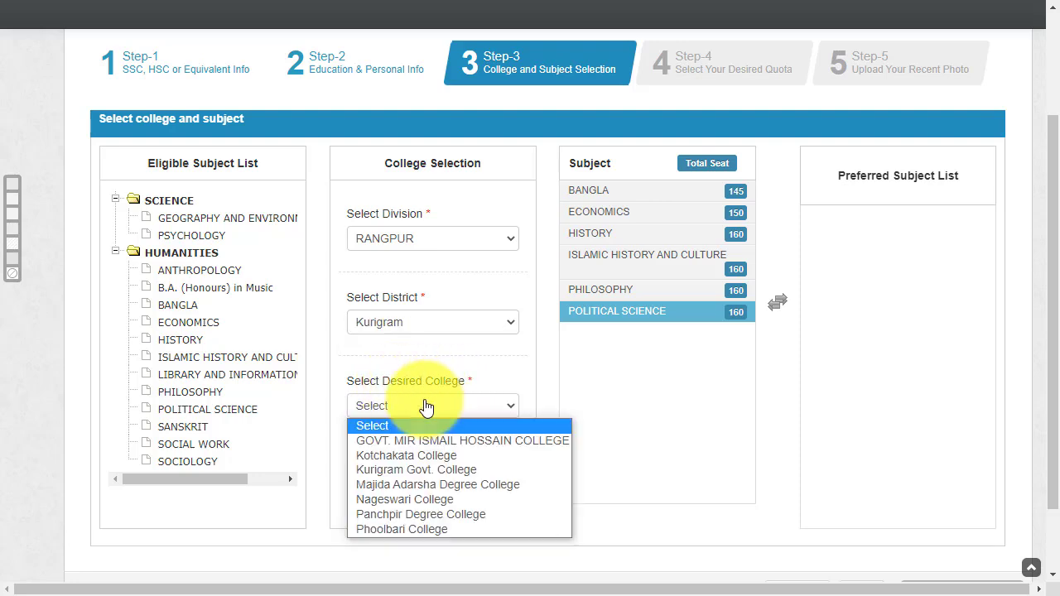
{"action": "left_click", "coordinate": [418, 469]}
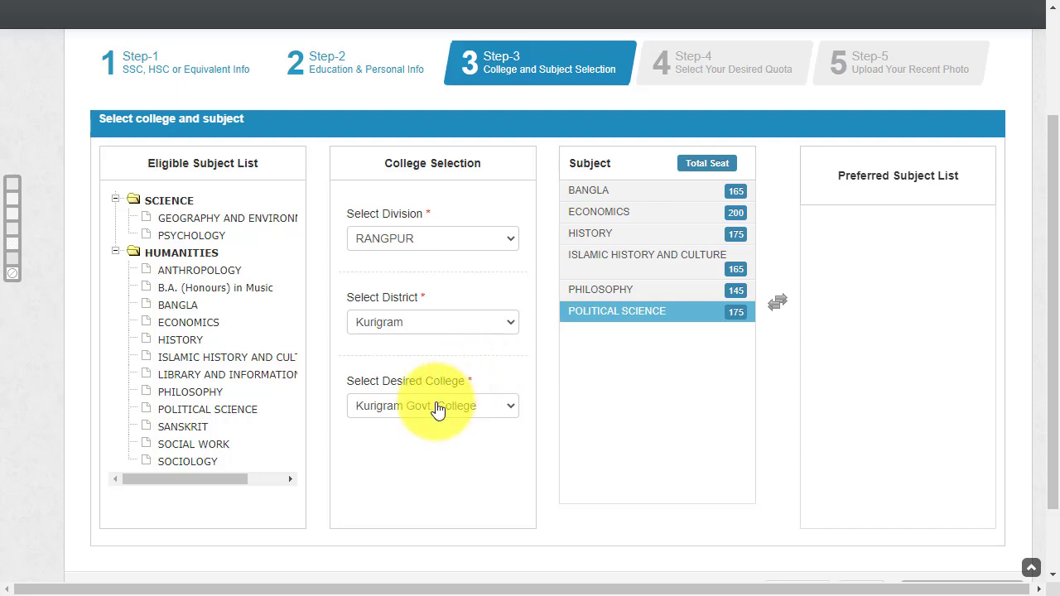
Switch to the Lalmonirhat district and Lalmonirhat Govt. College, and check its subject seats, including ECONOMICS
{"action": "left_click", "coordinate": [417, 333]}
{"action": "left_click", "coordinate": [382, 401]}
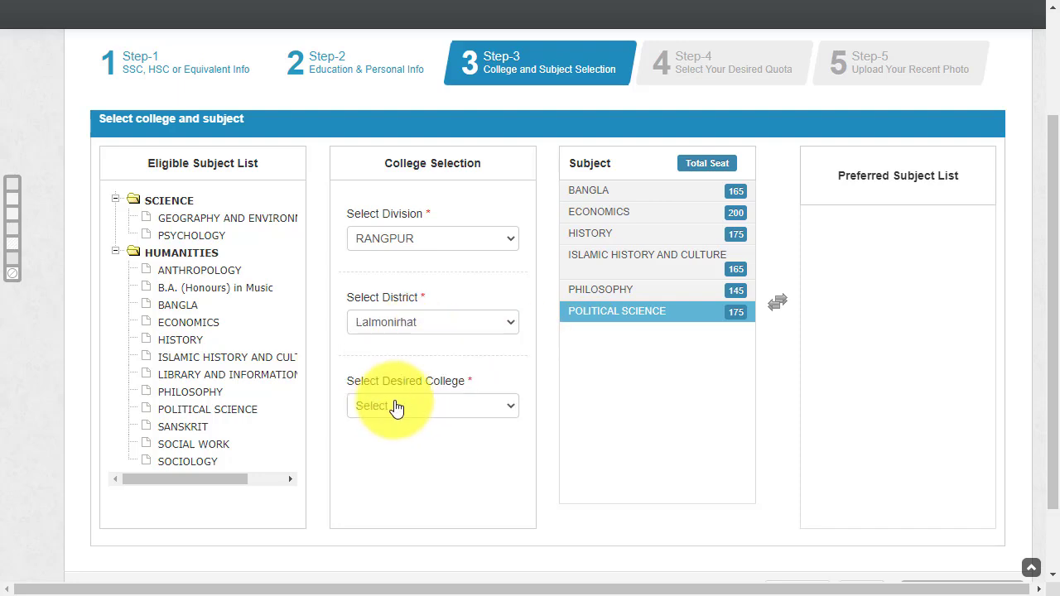
{"action": "left_click", "coordinate": [415, 406]}
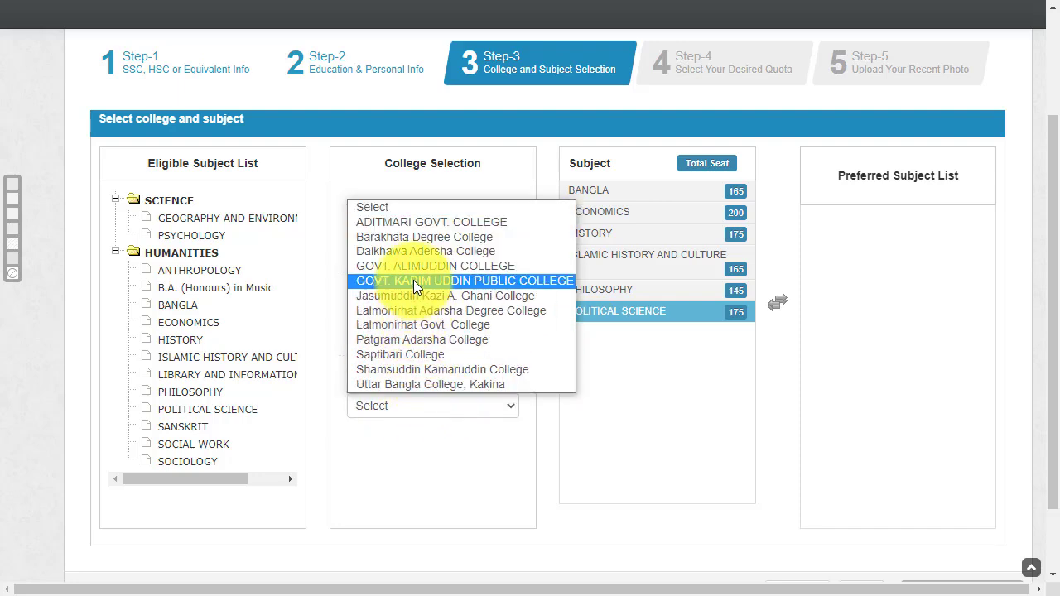
{"action": "left_click", "coordinate": [429, 325]}
{"action": "left_click", "coordinate": [620, 213]}
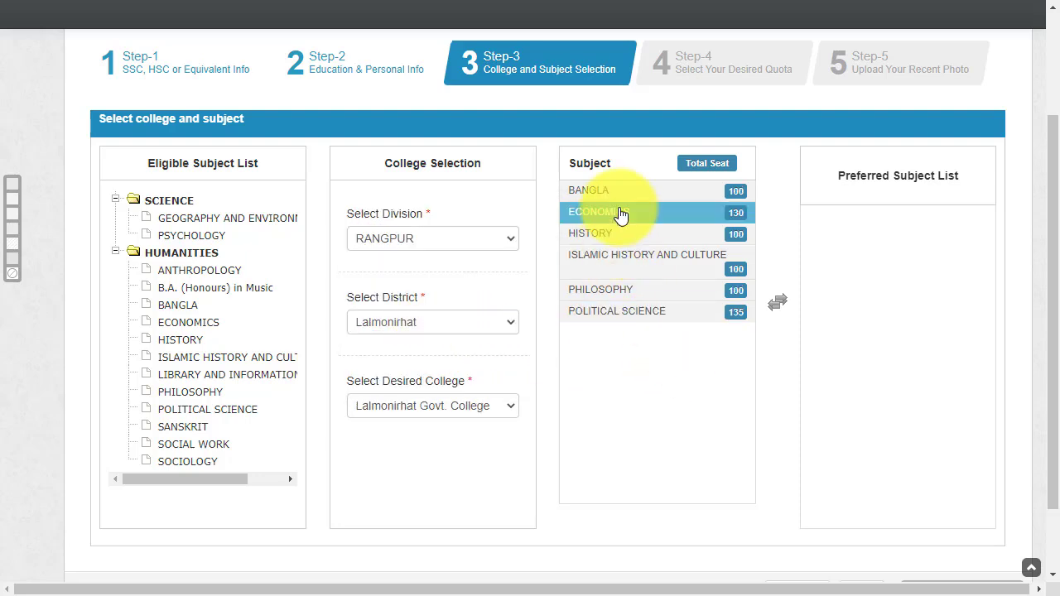
Check the POLITICAL SCIENCE seats at Lalmonirhat Govt. College
{"action": "left_click", "coordinate": [646, 311]}
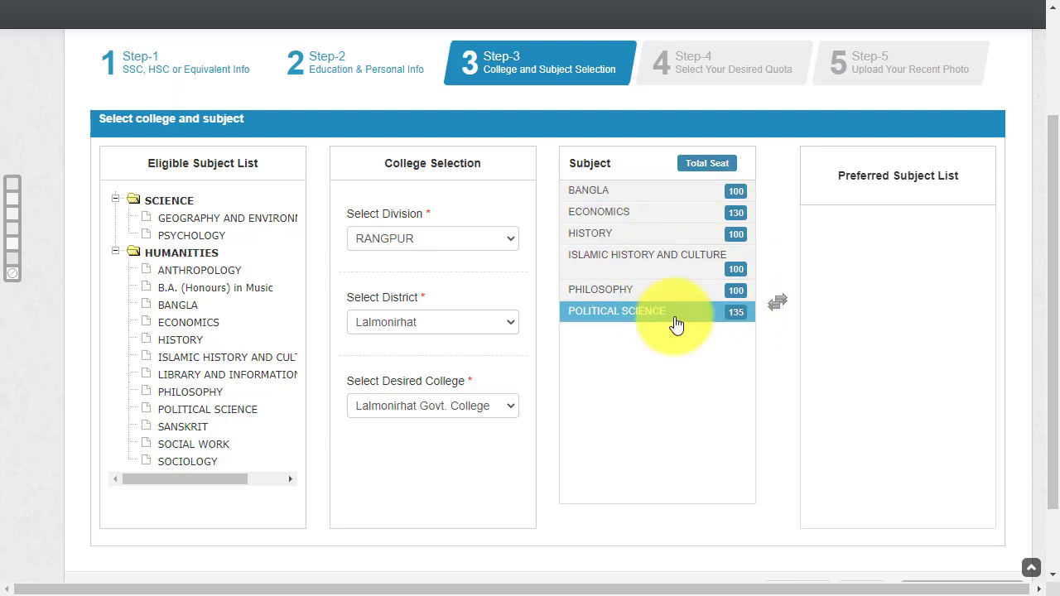
{"action": "left_click", "coordinate": [473, 405]}
{"action": "left_click", "coordinate": [451, 414]}
Switch to the Nilphamari district and Nilphamari Govt. College, and check its subject seats, including ECONOMICS, ISLAMIC HISTORY AND CULTURE and POLITICAL SCIENCE
{"action": "left_click", "coordinate": [431, 331]}
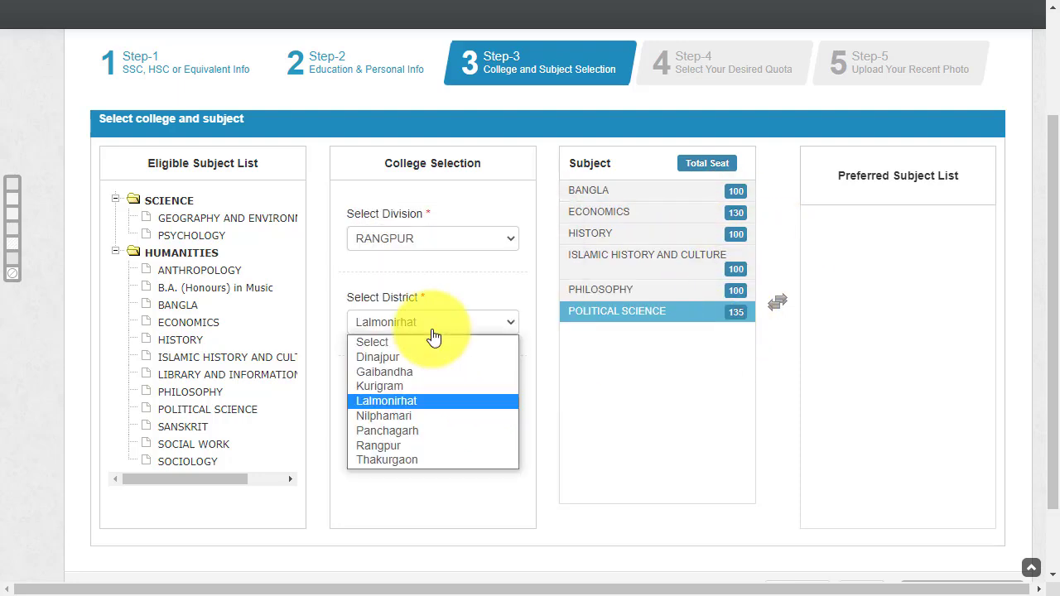
{"action": "left_click", "coordinate": [405, 417]}
{"action": "left_click", "coordinate": [438, 408]}
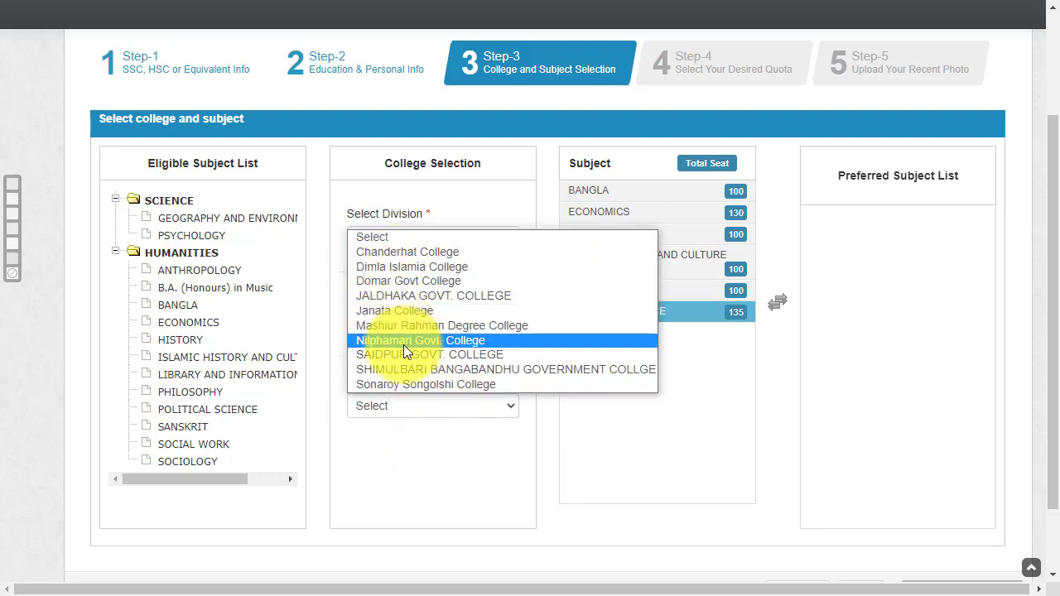
{"action": "left_click", "coordinate": [403, 342]}
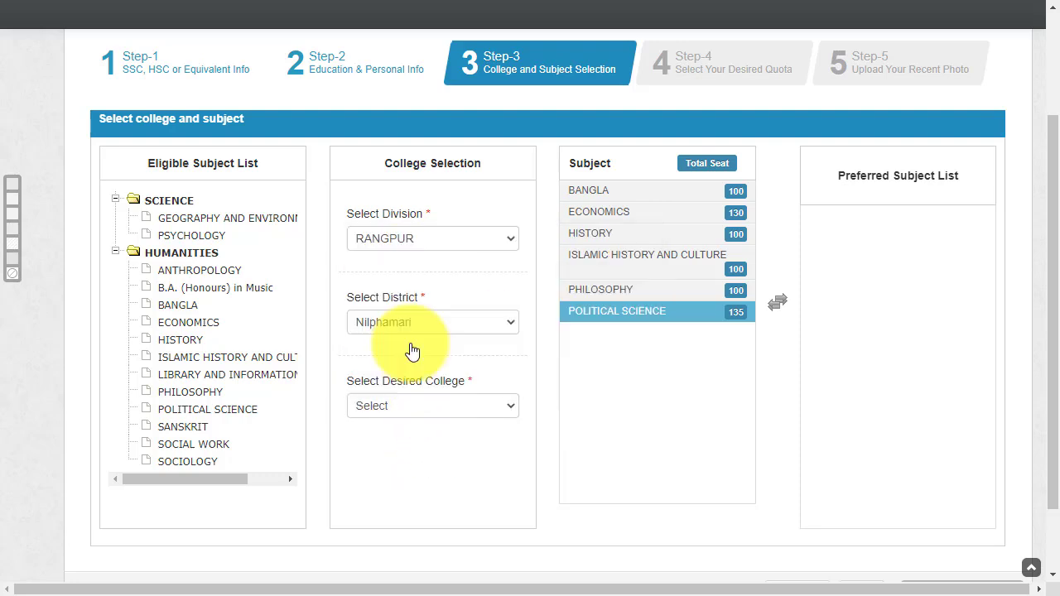
{"action": "left_click", "coordinate": [719, 383]}
{"action": "left_click", "coordinate": [662, 213]}
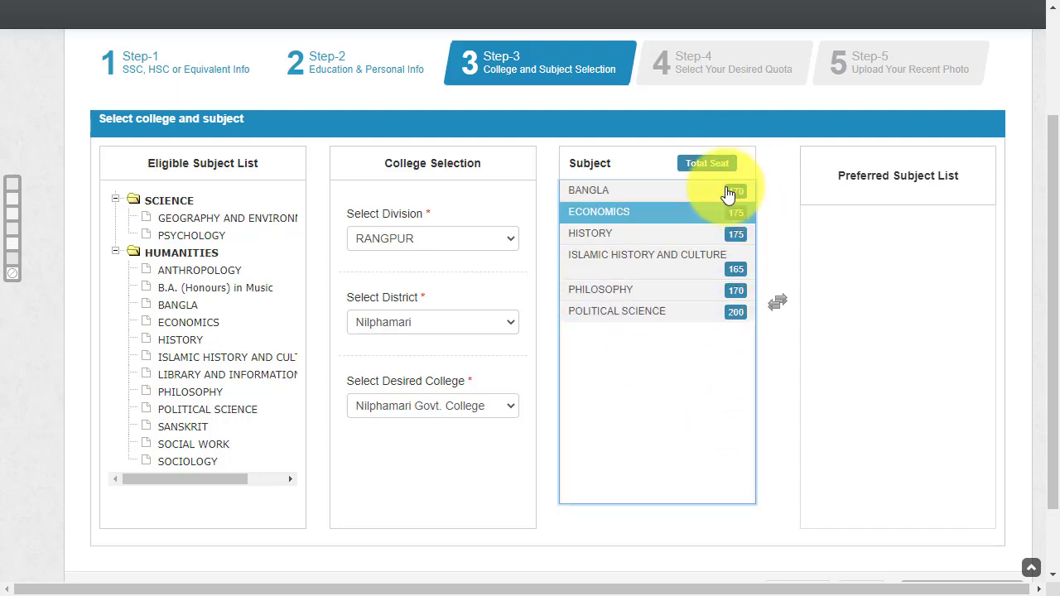
{"action": "left_click", "coordinate": [709, 311]}
{"action": "left_click", "coordinate": [703, 269]}
{"action": "left_click", "coordinate": [700, 313]}
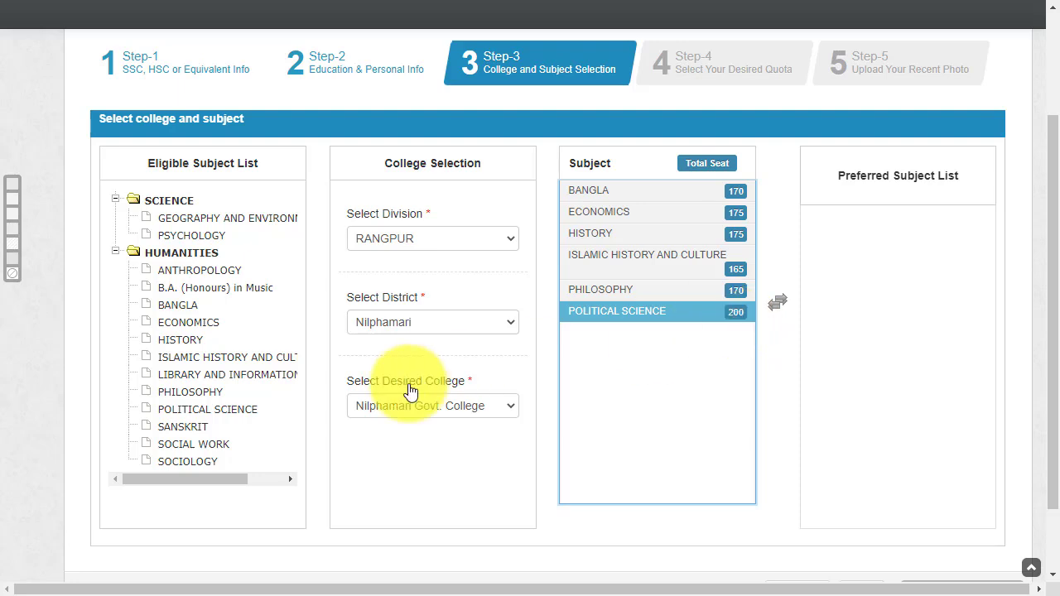
Switch to the Rangpur district and Rangpur Govt. College, and go through its subject seats from BANGLA to POLITICAL SCIENCE
{"action": "left_click", "coordinate": [418, 323]}
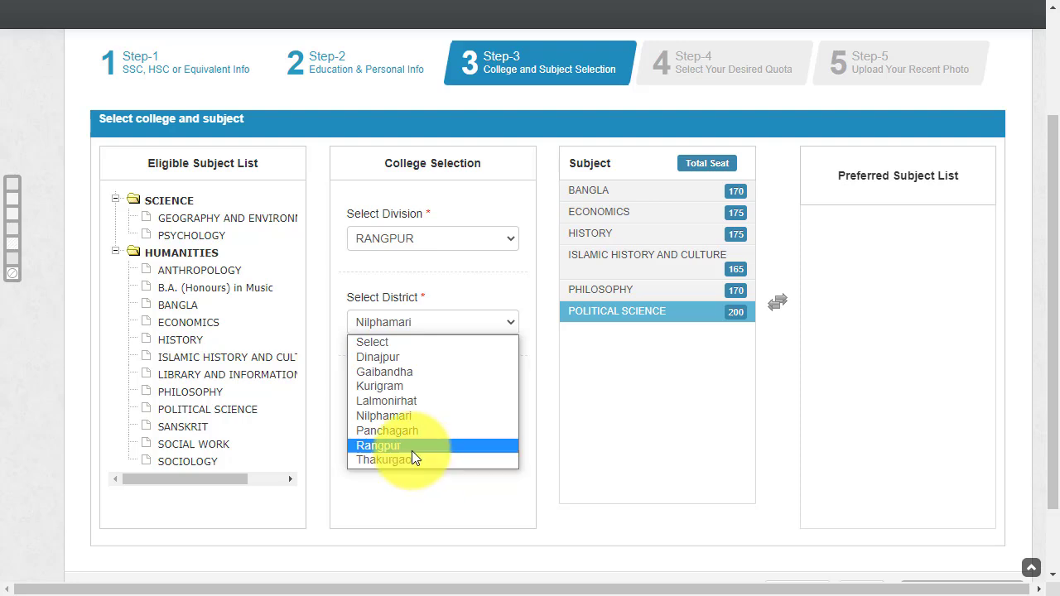
{"action": "left_click", "coordinate": [382, 445]}
{"action": "left_click", "coordinate": [424, 407]}
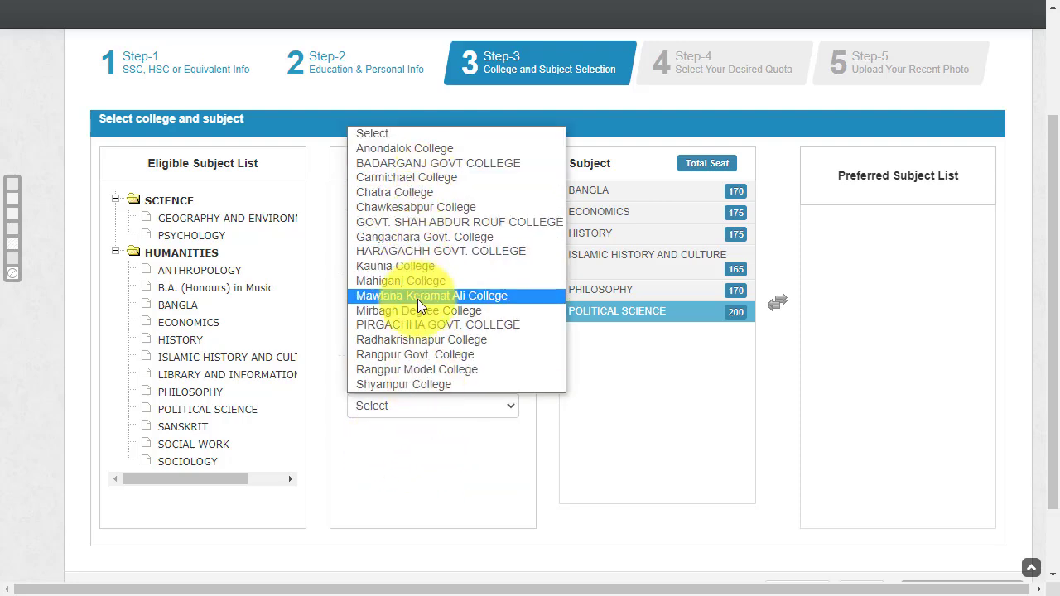
{"action": "left_click", "coordinate": [428, 353]}
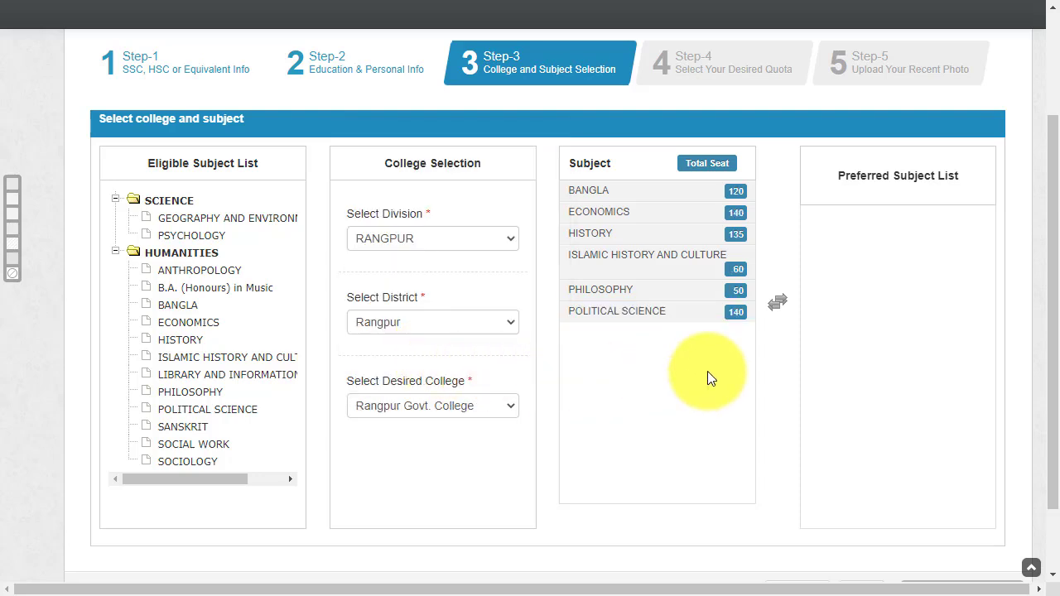
{"action": "left_click", "coordinate": [717, 207]}
{"action": "left_click", "coordinate": [630, 191]}
{"action": "left_click", "coordinate": [657, 218]}
{"action": "left_click", "coordinate": [663, 258]}
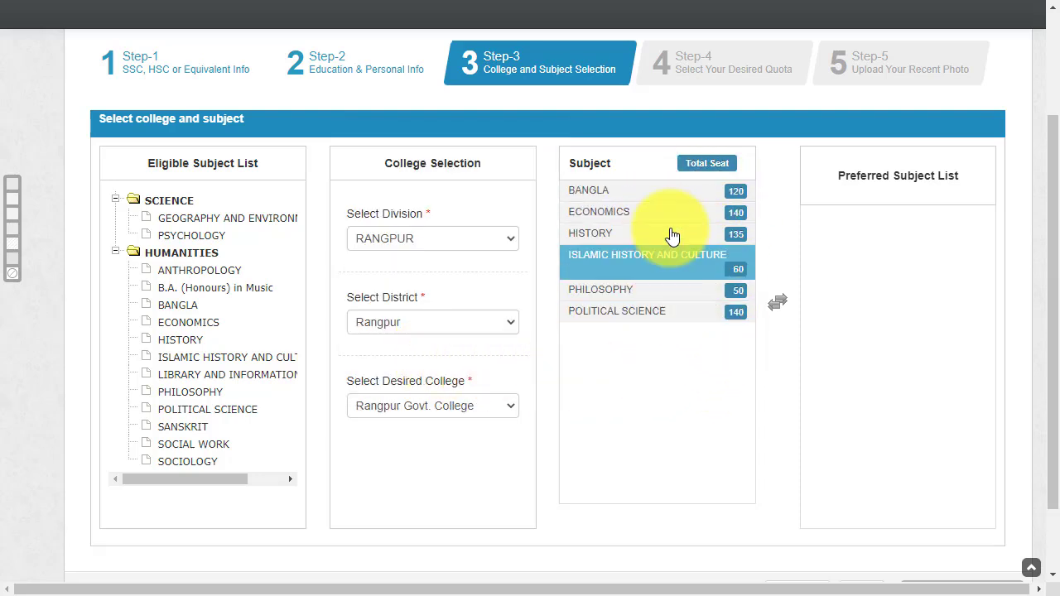
{"action": "left_click", "coordinate": [638, 310]}
Switch the college to Carmichael College and compare its seats per subject, especially POLITICAL SCIENCE and SOCIOLOGY
{"action": "left_click", "coordinate": [454, 403]}
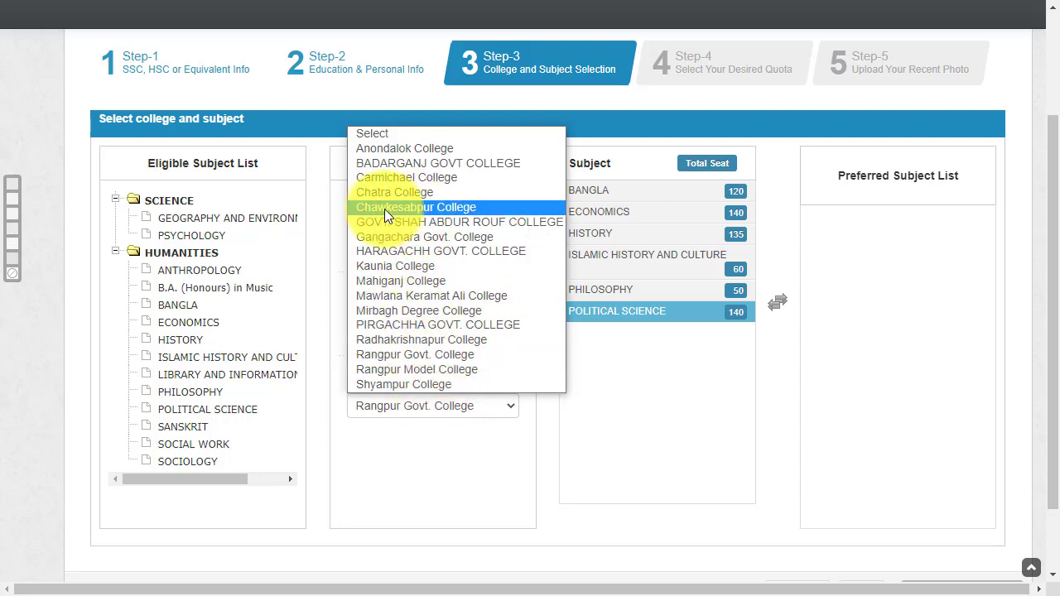
{"action": "left_click", "coordinate": [379, 177]}
{"action": "left_click", "coordinate": [733, 335]}
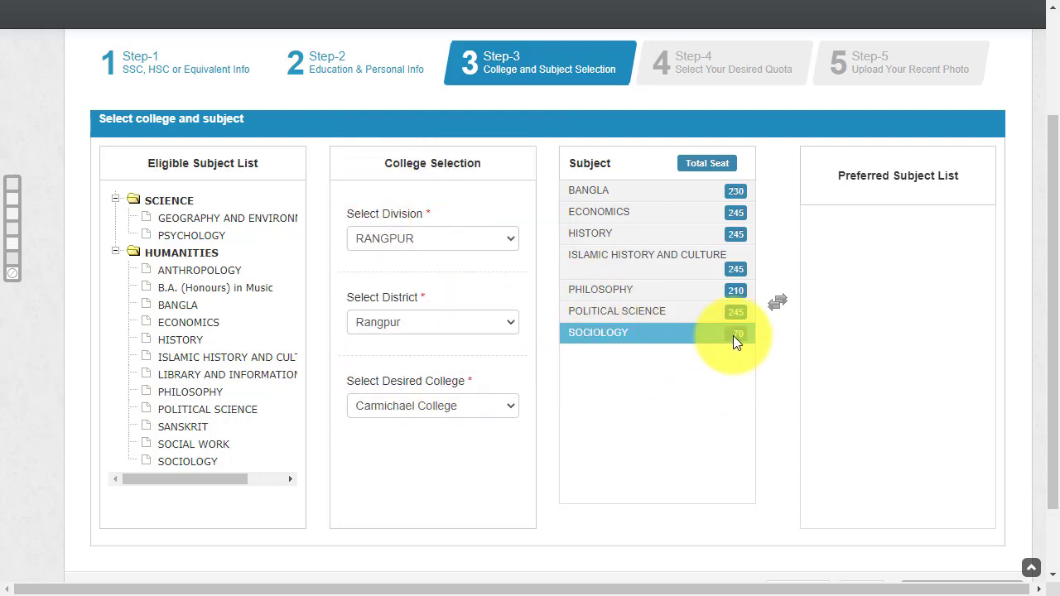
{"action": "left_click", "coordinate": [593, 315]}
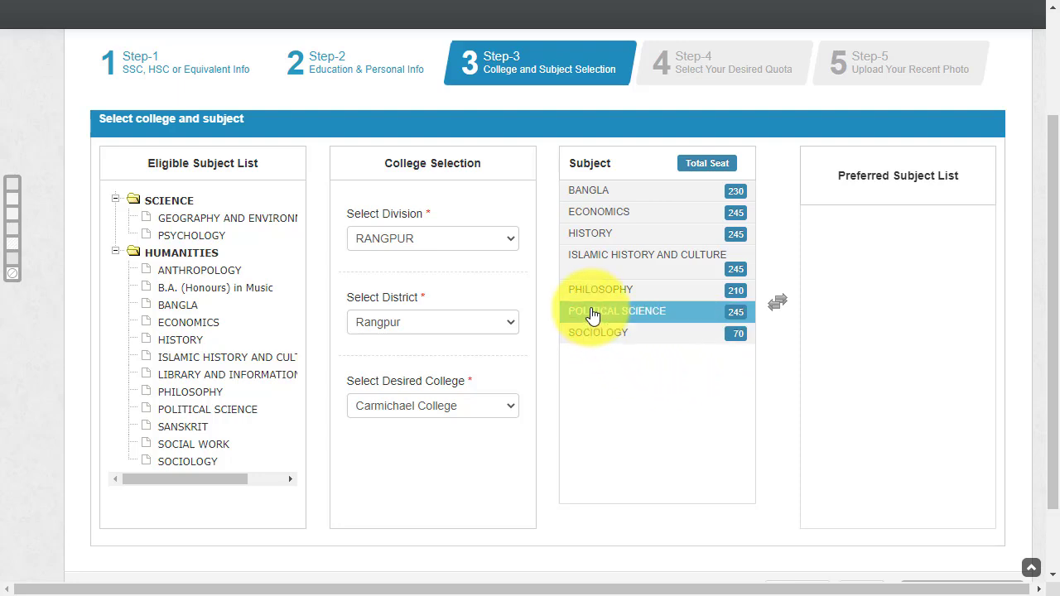
{"action": "left_click", "coordinate": [733, 331]}
{"action": "left_click", "coordinate": [672, 406]}
{"action": "left_click", "coordinate": [709, 322]}
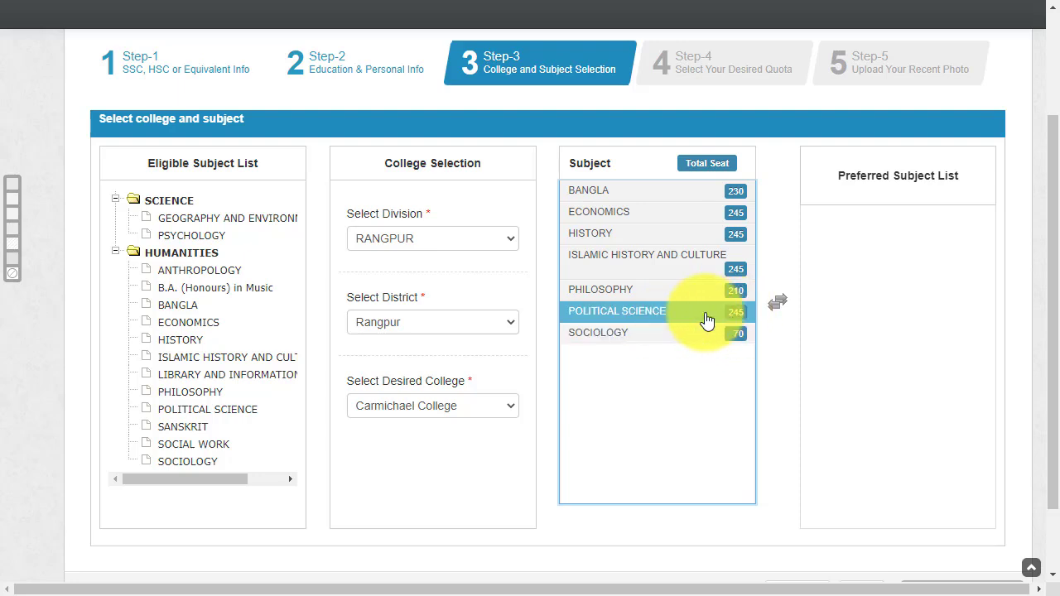
{"action": "left_click", "coordinate": [703, 333]}
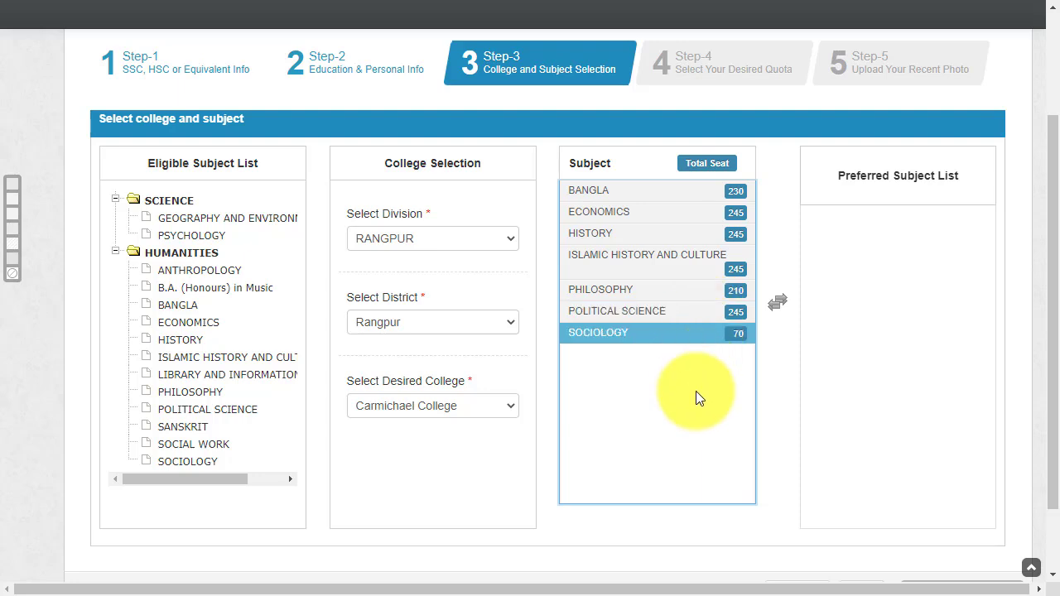
Switch to the DHAKA division, Mymensingh district and Mymensingh College, and check its SOCIAL WORK seats
{"action": "left_click", "coordinate": [401, 242]}
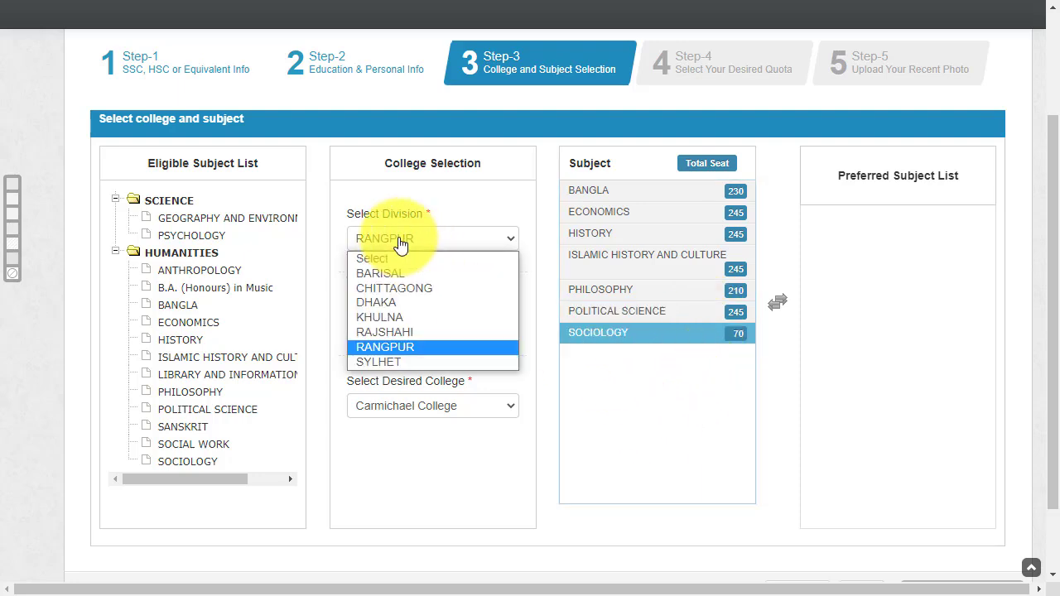
{"action": "left_click", "coordinate": [386, 304]}
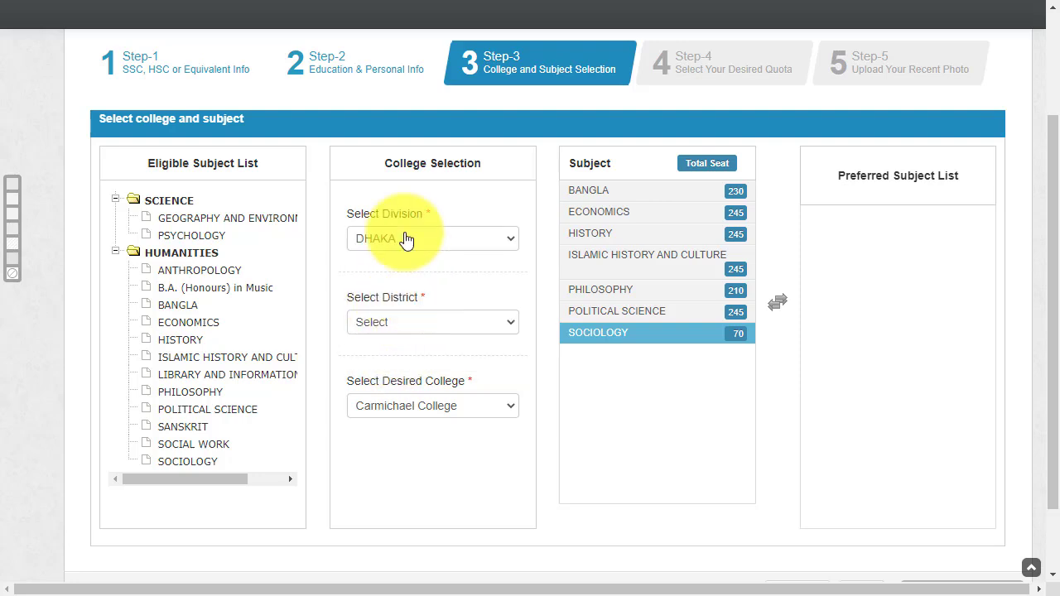
{"action": "left_click", "coordinate": [412, 321]}
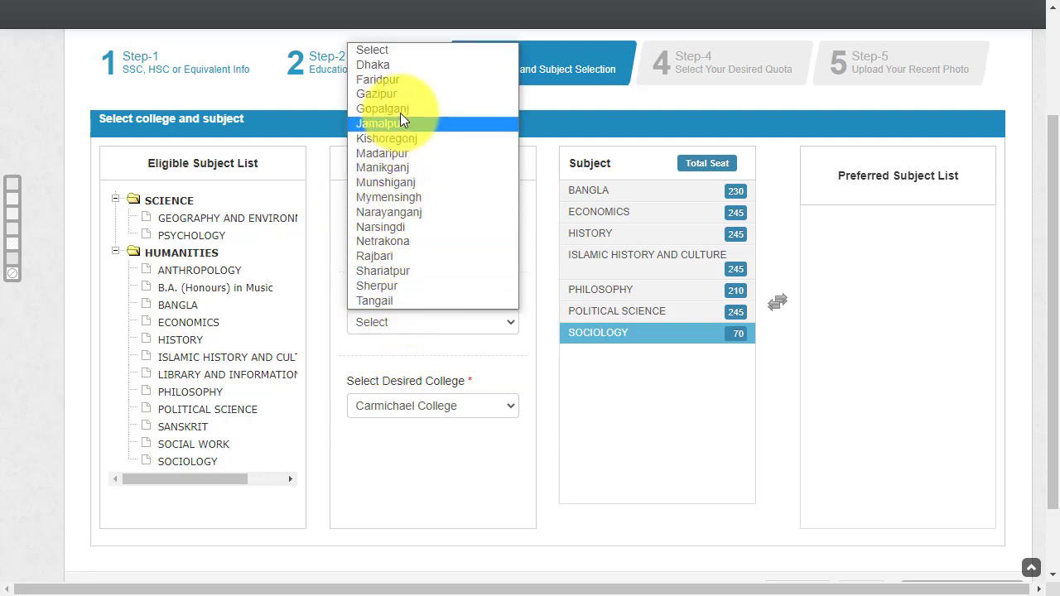
{"action": "left_click", "coordinate": [401, 198]}
{"action": "left_click", "coordinate": [418, 410]}
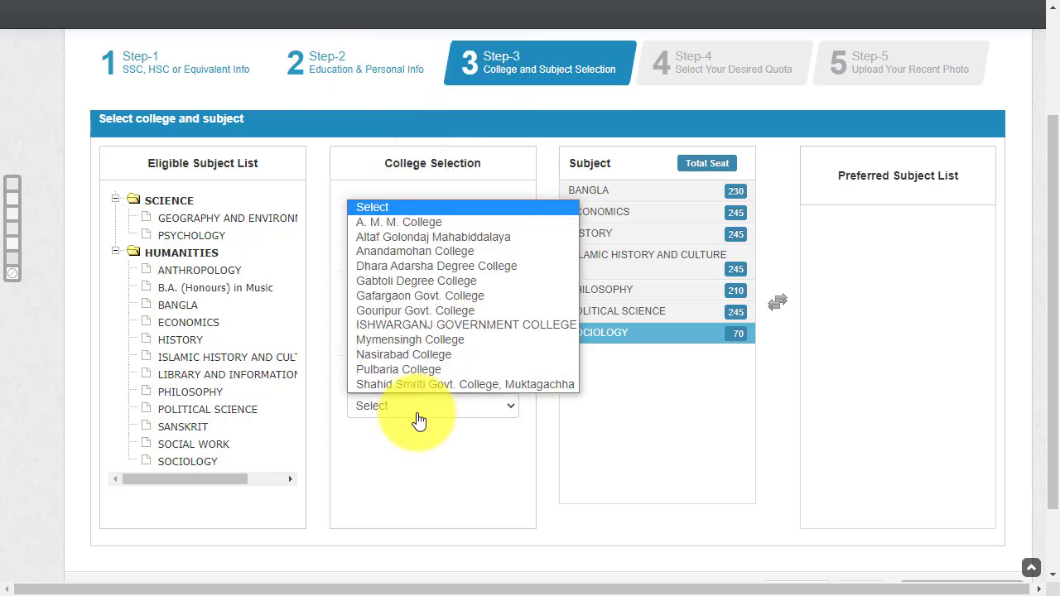
{"action": "left_click", "coordinate": [420, 340]}
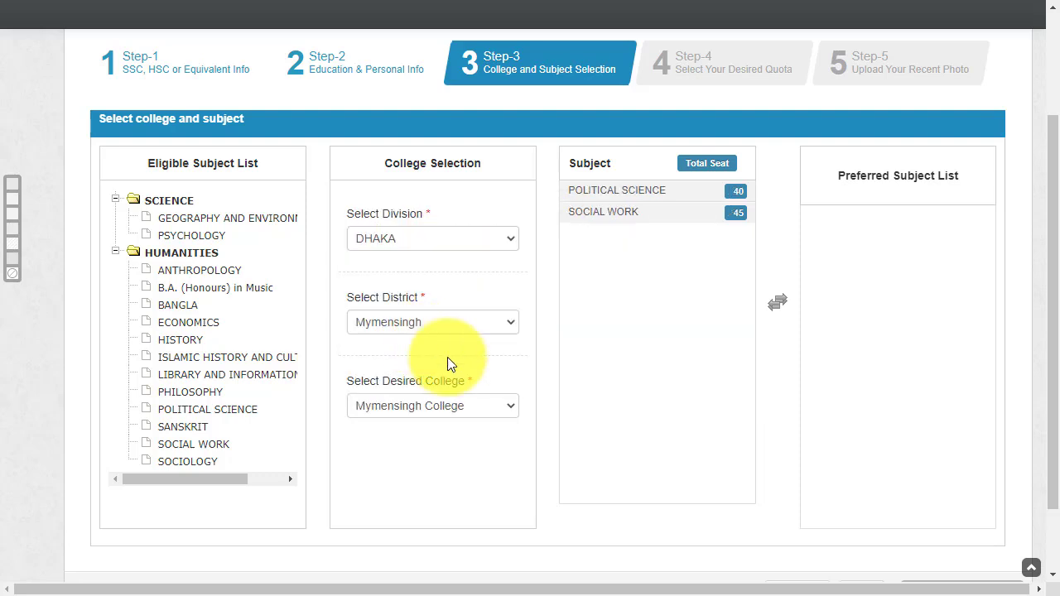
{"action": "left_click", "coordinate": [738, 213]}
Switch the college to Anandamohan College and examine its subject seats, including GEOGRAPHY AND ENVIRONMENT, SOCIOLOGY, PHILOSOPHY, HISTORY and POLITICAL SCIENCE
{"action": "left_click", "coordinate": [426, 412]}
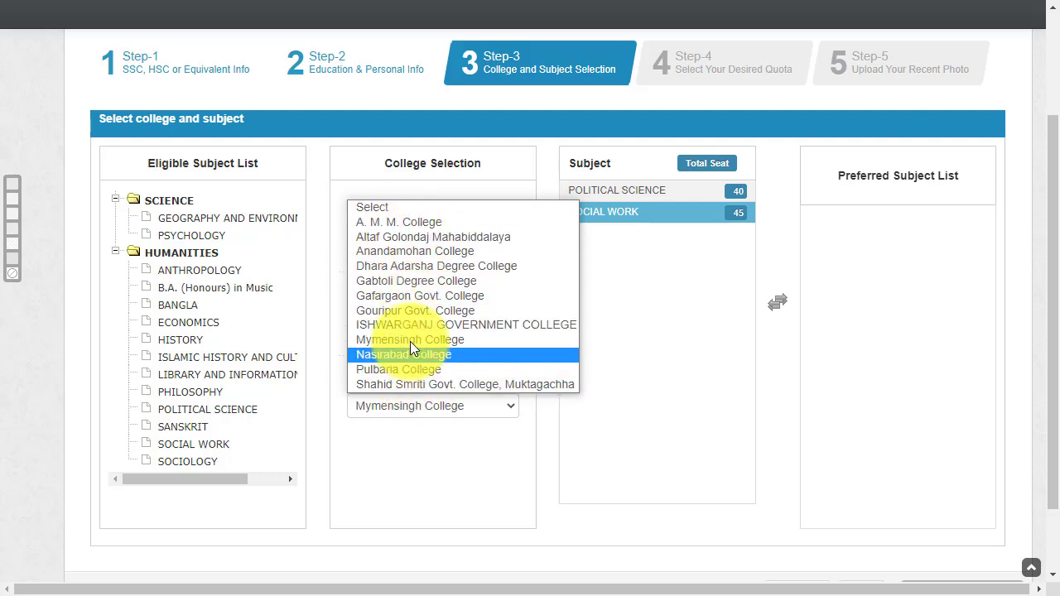
{"action": "left_click", "coordinate": [407, 256]}
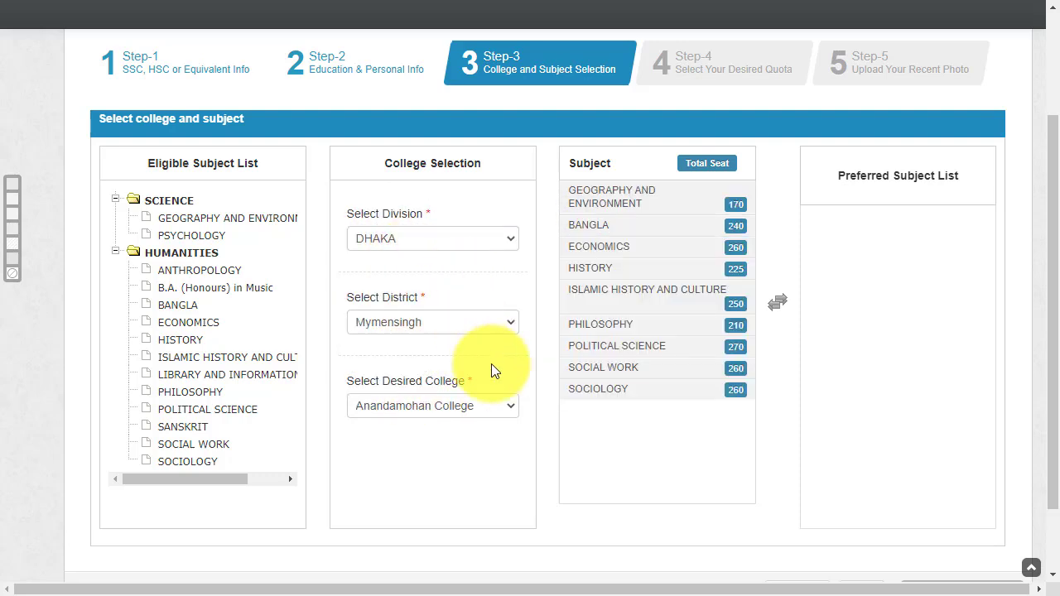
{"action": "left_click", "coordinate": [638, 196]}
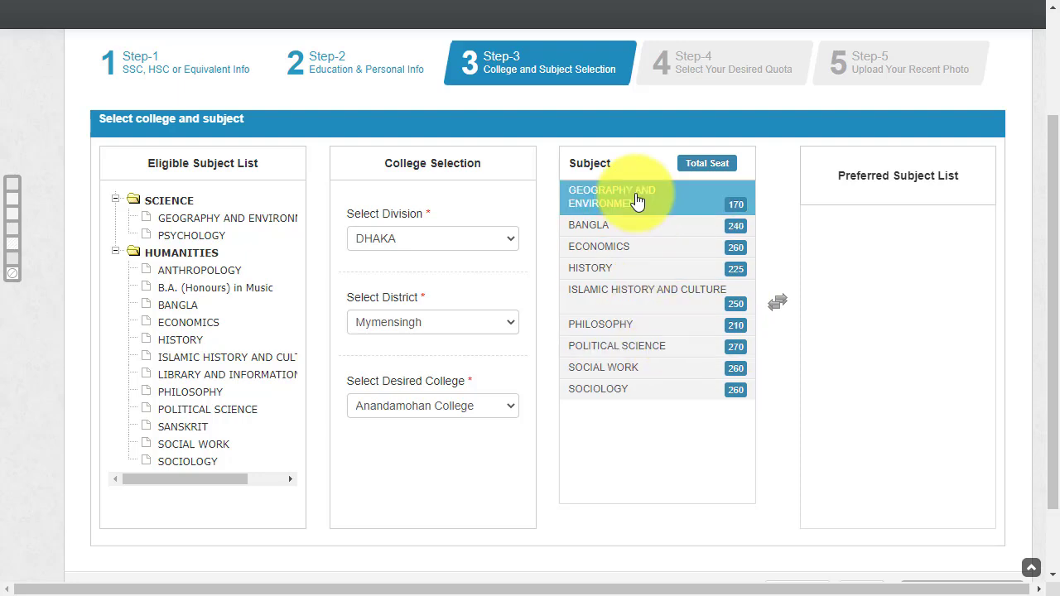
{"action": "left_click", "coordinate": [634, 390]}
{"action": "left_click", "coordinate": [601, 324]}
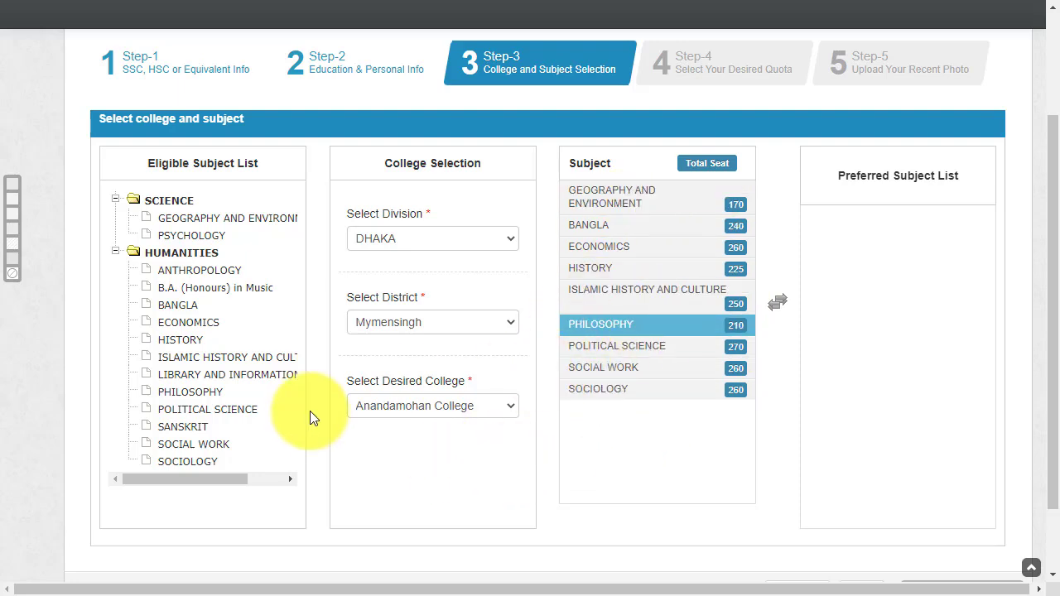
{"action": "left_click", "coordinate": [597, 267]}
{"action": "left_click", "coordinate": [654, 346]}
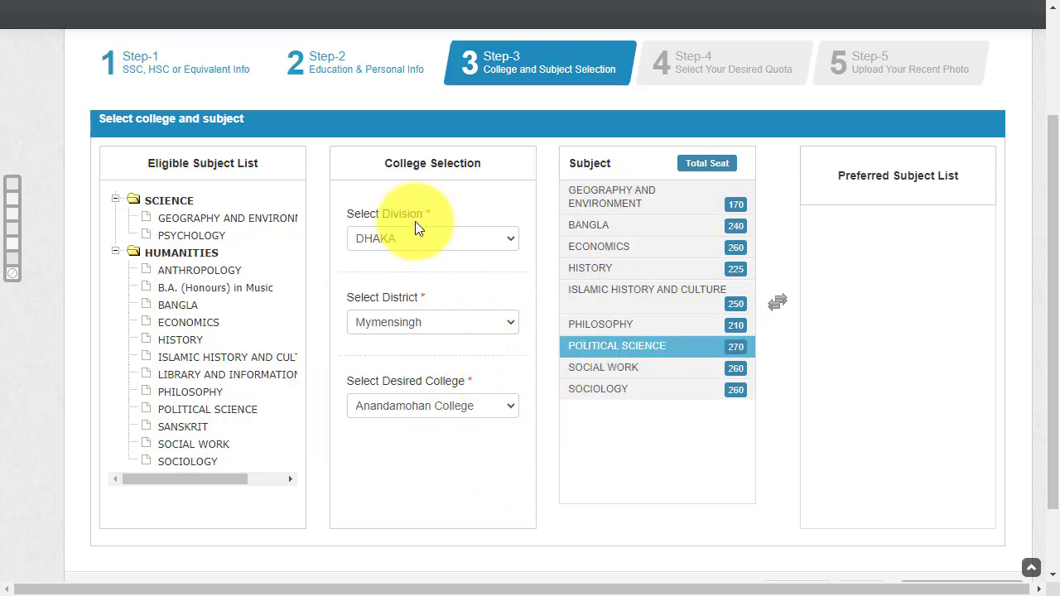
Switch to the RAJSHAHI division, Natore district and Gopalpur College, and check its POLITICAL SCIENCE seats
{"action": "left_click", "coordinate": [424, 240]}
{"action": "left_click", "coordinate": [399, 333]}
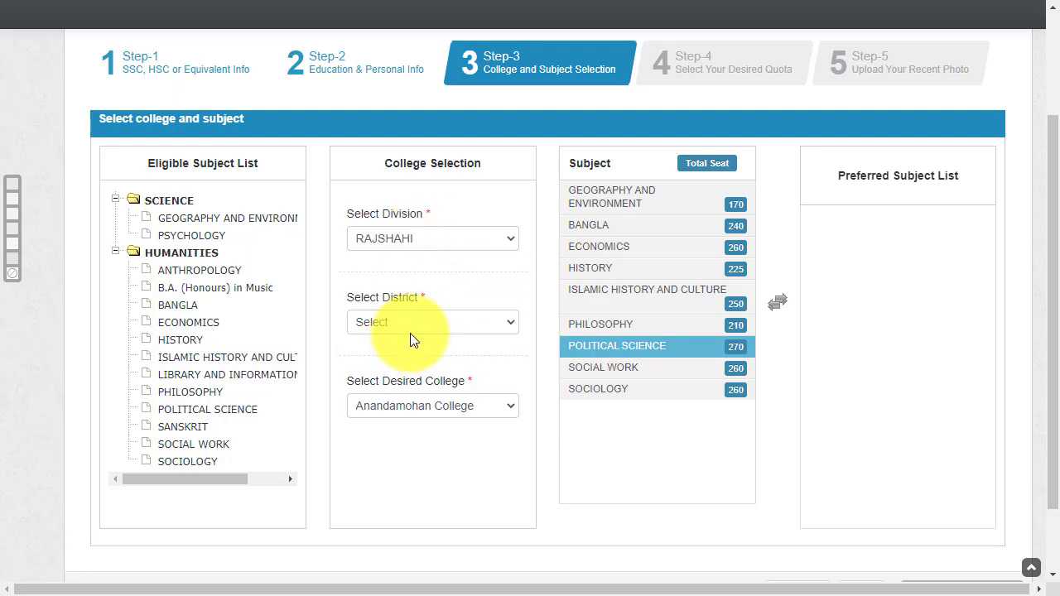
{"action": "left_click", "coordinate": [410, 330]}
{"action": "left_click", "coordinate": [392, 415]}
{"action": "left_click", "coordinate": [414, 406]}
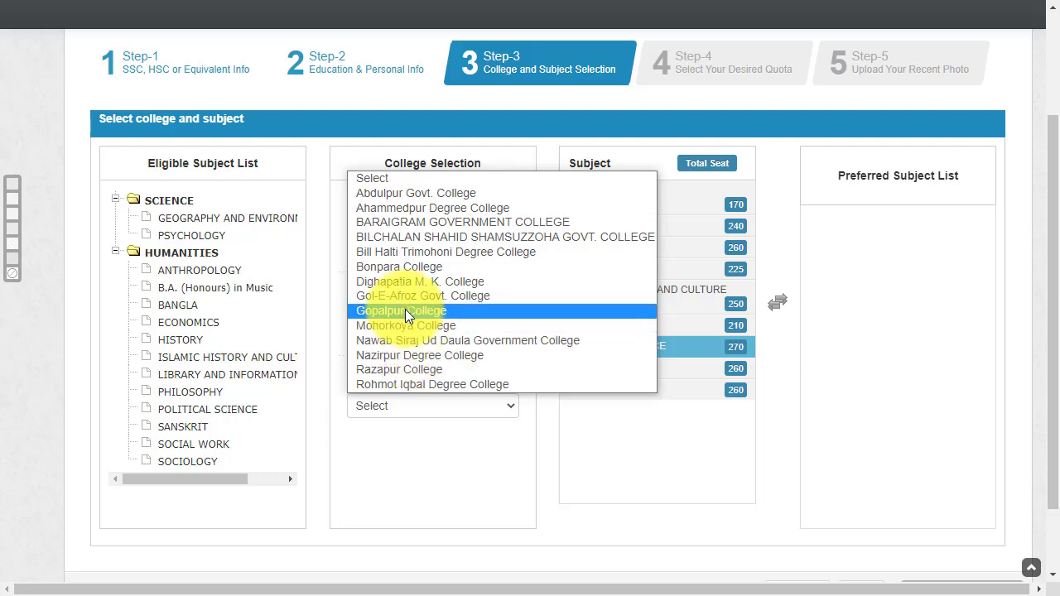
{"action": "left_click", "coordinate": [405, 310]}
{"action": "left_click", "coordinate": [646, 246]}
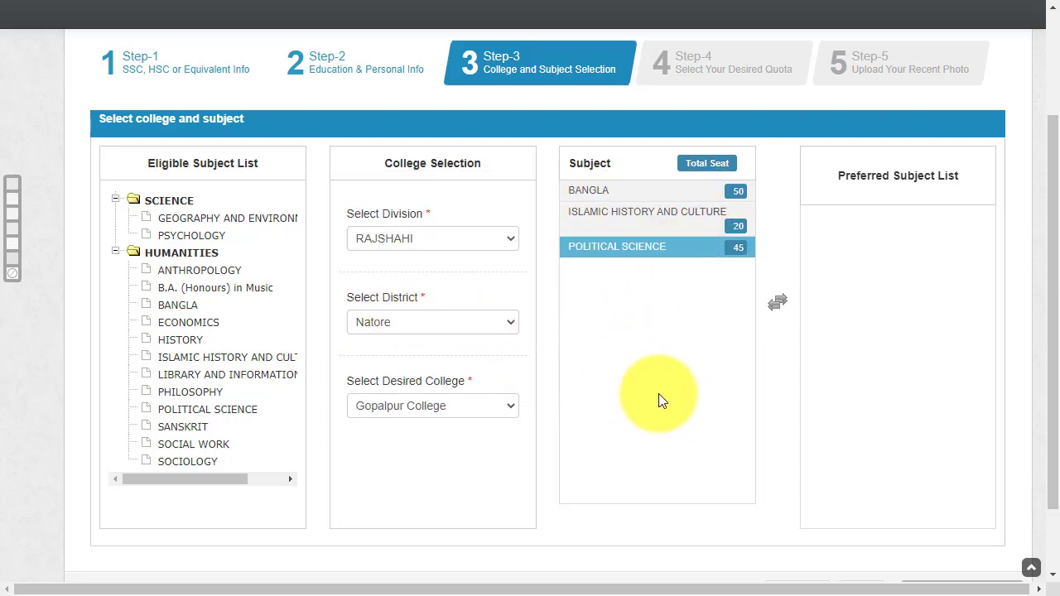